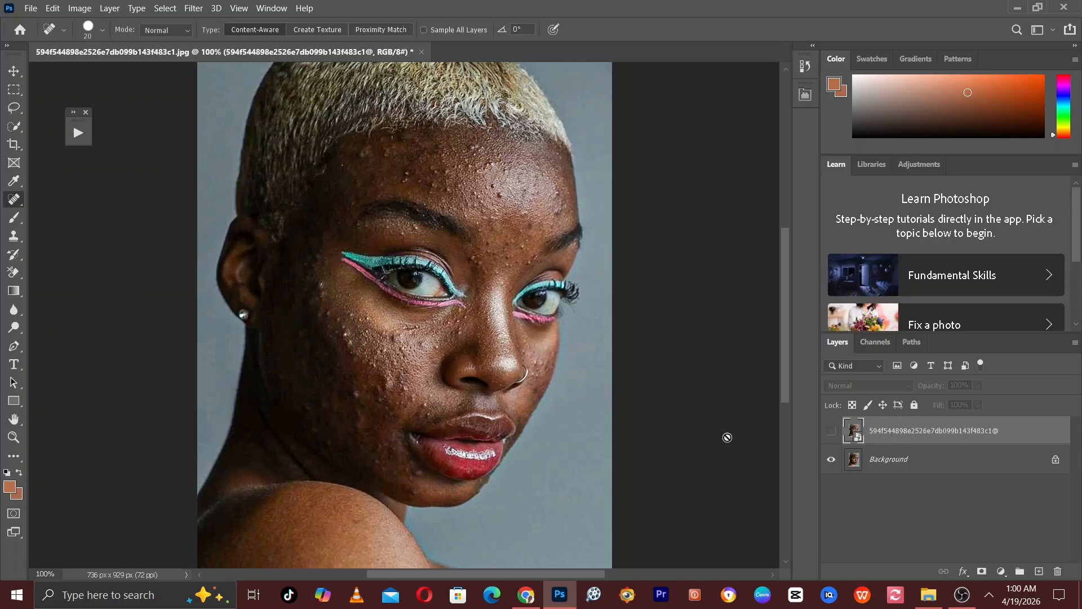
- Toggle the visibility of the layer above the Background to compare the portrait before and after retouching
{"action": "left_click", "coordinate": [831, 432]}
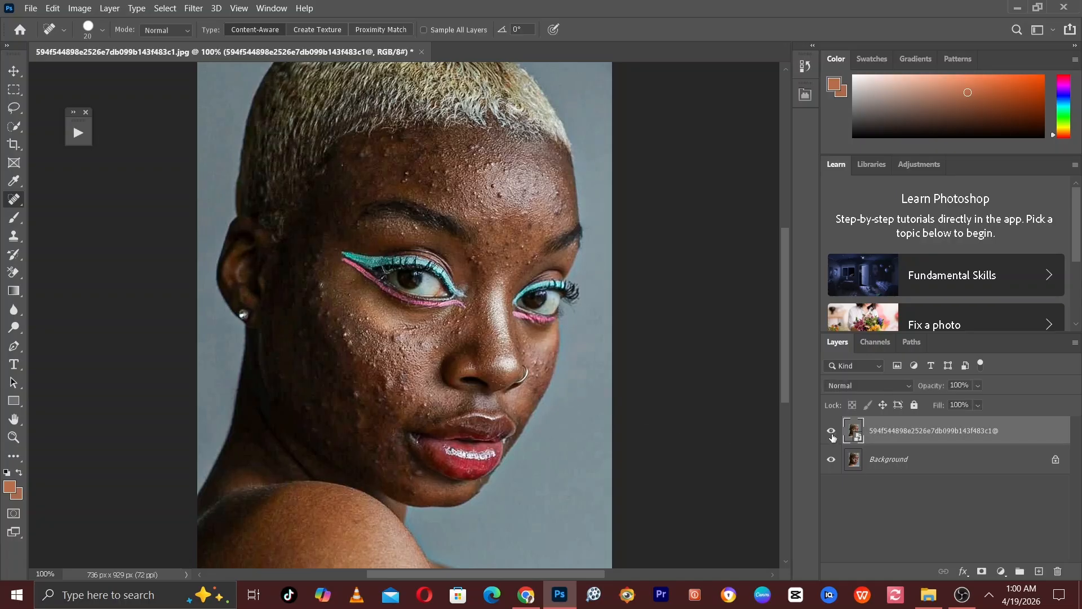
{"action": "left_click", "coordinate": [831, 432]}
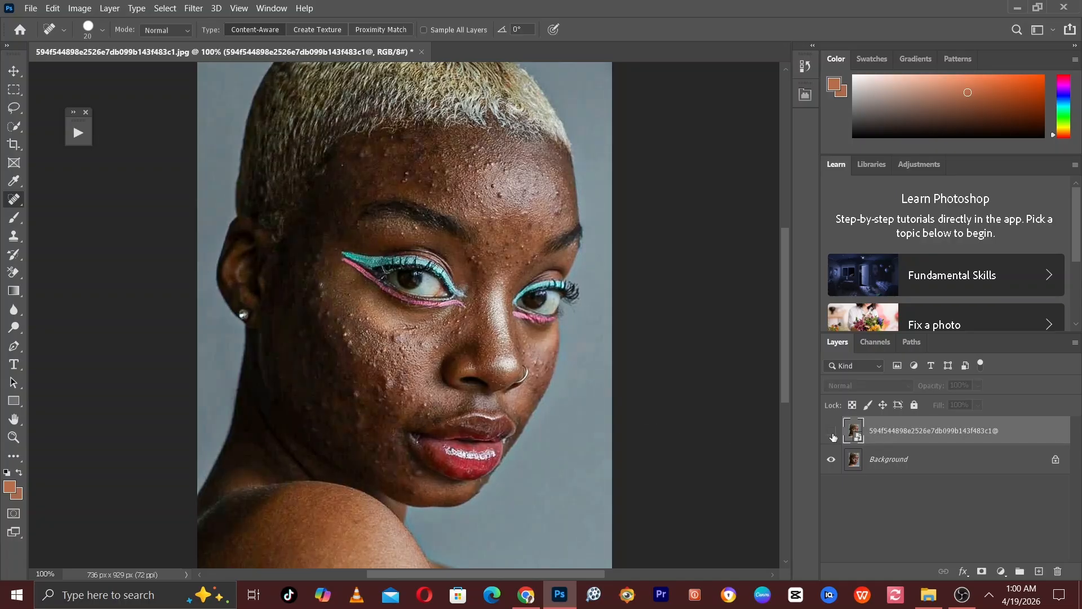
{"action": "left_click", "coordinate": [831, 433]}
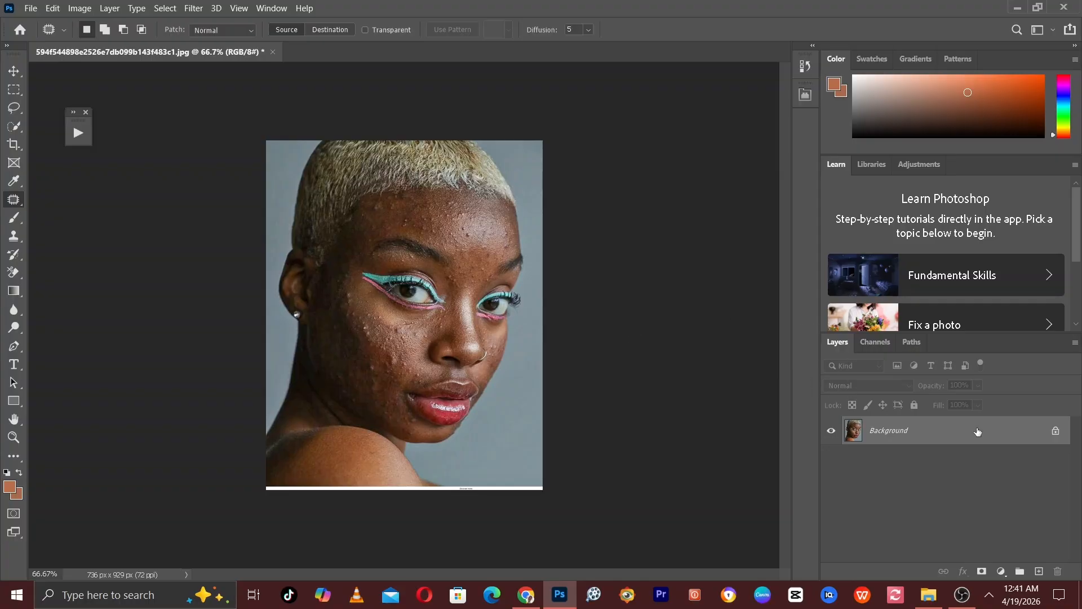
- Duplicate the Background layer and activate the Spot Healing Brush tool
{"action": "key", "text": "ctrl+j"}
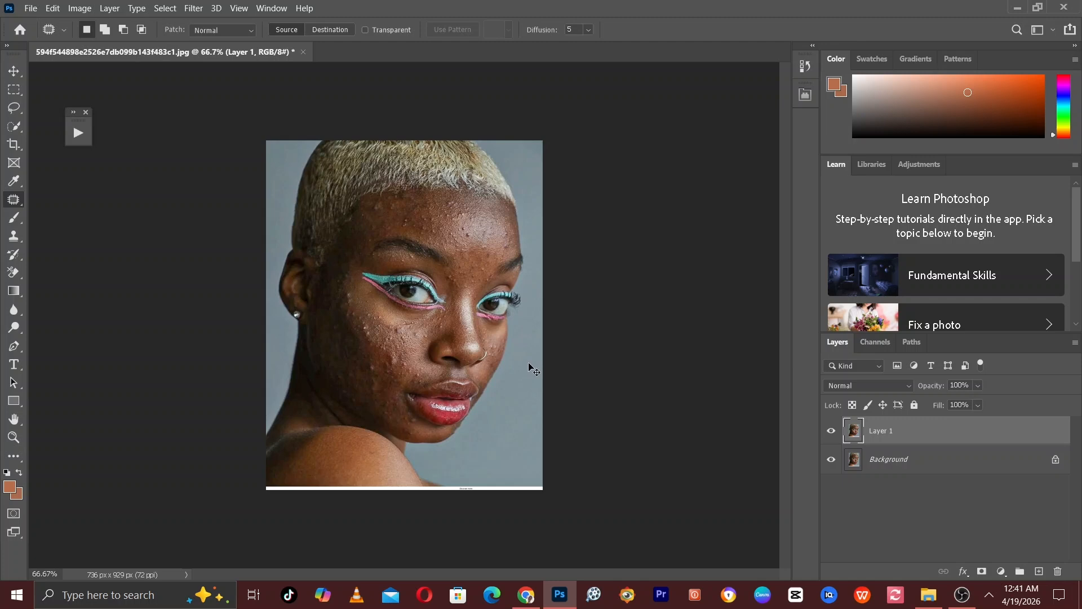
{"action": "key", "text": "ctrl+plus"}
{"action": "left_click_drag", "start_coordinate": [508, 361], "coordinate": [539, 382]}
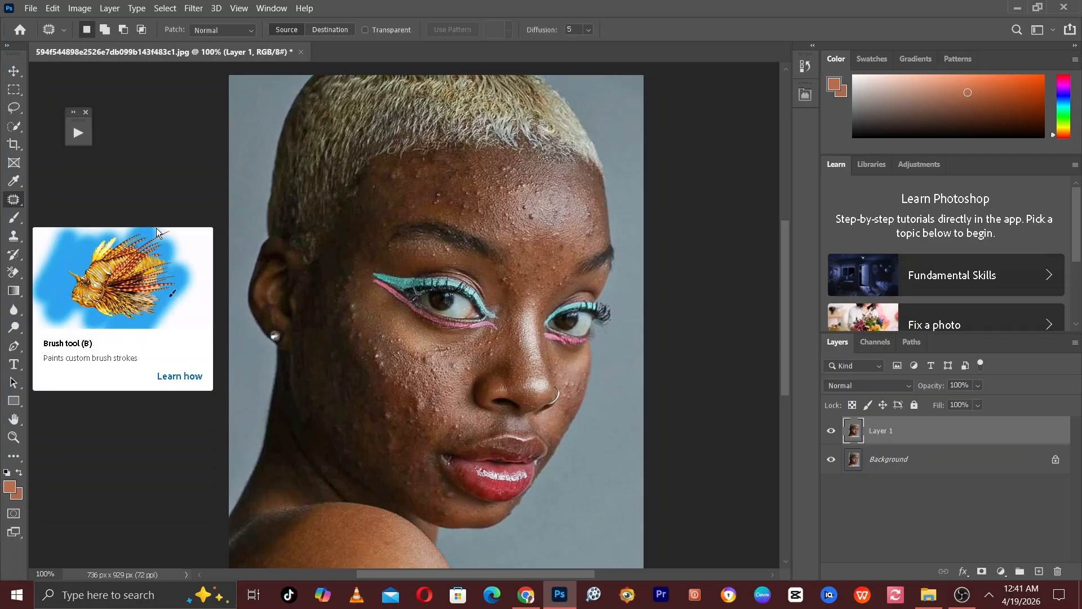
{"action": "right_click", "coordinate": [15, 206]}
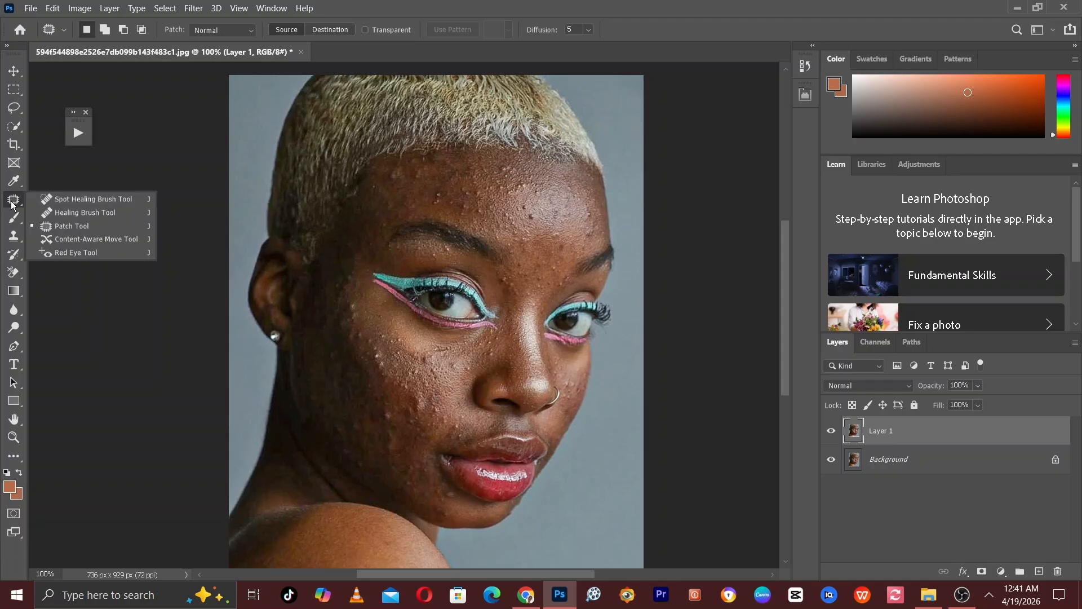
{"action": "left_click", "coordinate": [94, 201]}
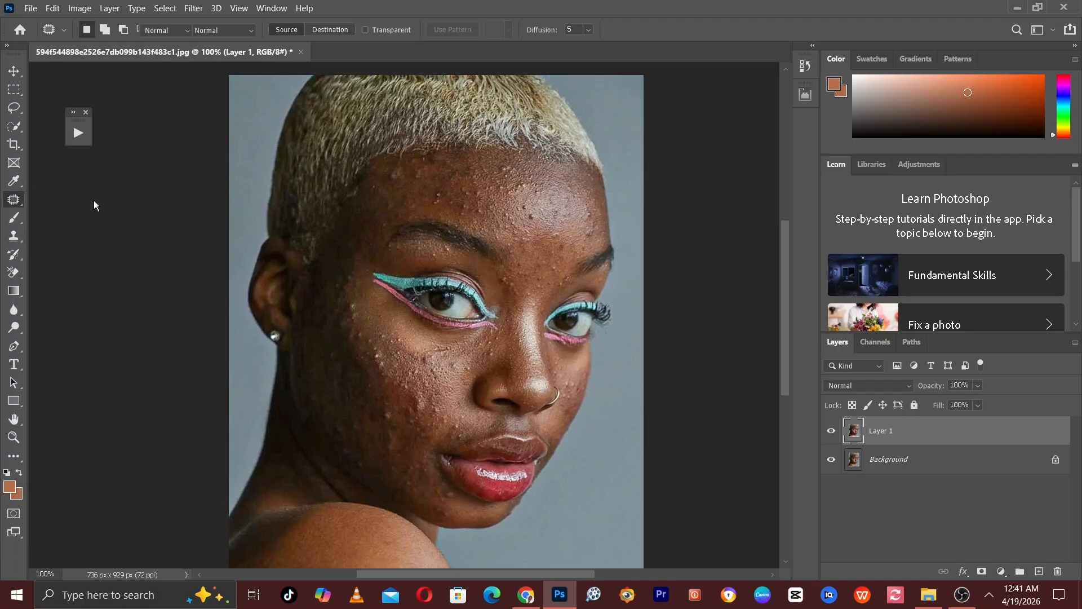
- Heal the bumps on the forehead above the photo's left eyebrow with a size 15 spot healing brush
{"action": "key", "text": "ctrl+plus"}
{"action": "key", "text": "ctrl+plus"}
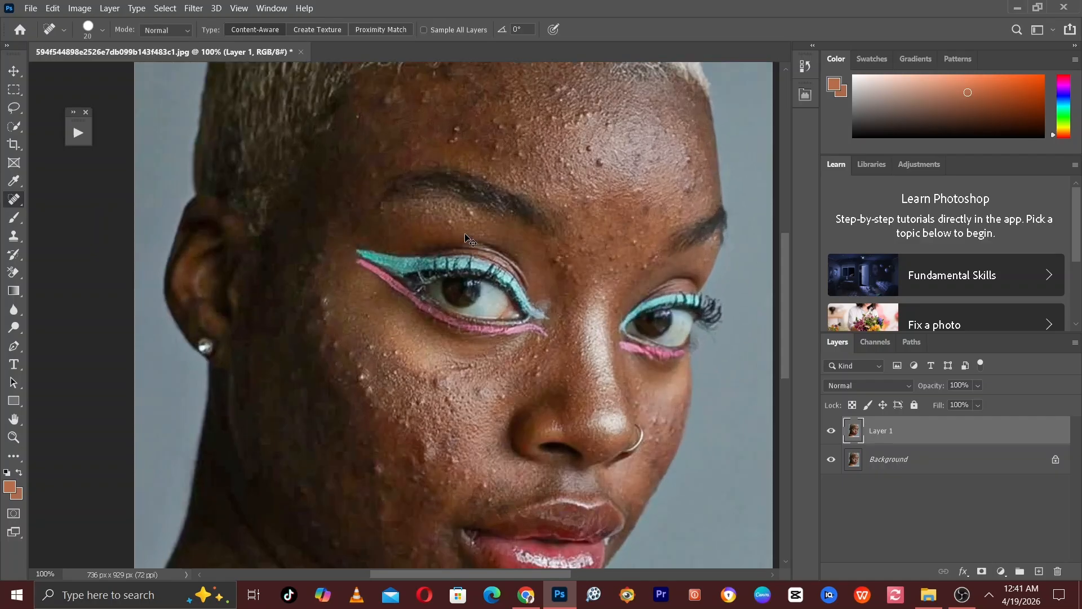
{"action": "left_click_drag", "start_coordinate": [513, 246], "coordinate": [405, 327]}
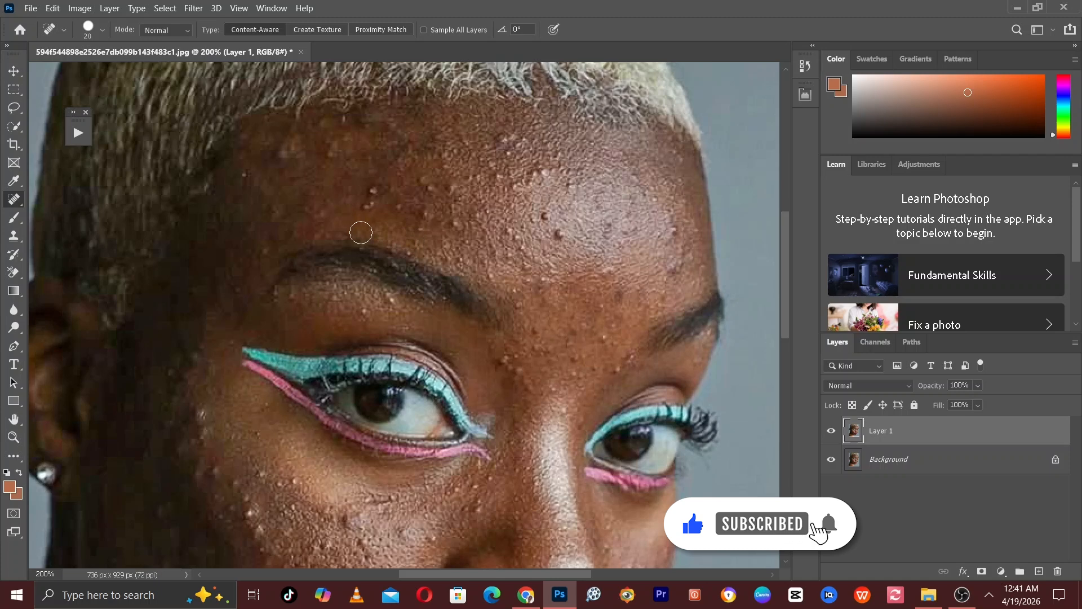
{"action": "key", "text": "bracketleft"}
{"action": "left_click", "coordinate": [366, 204]}
{"action": "left_click", "coordinate": [371, 191]}
{"action": "left_click", "coordinate": [370, 201]}
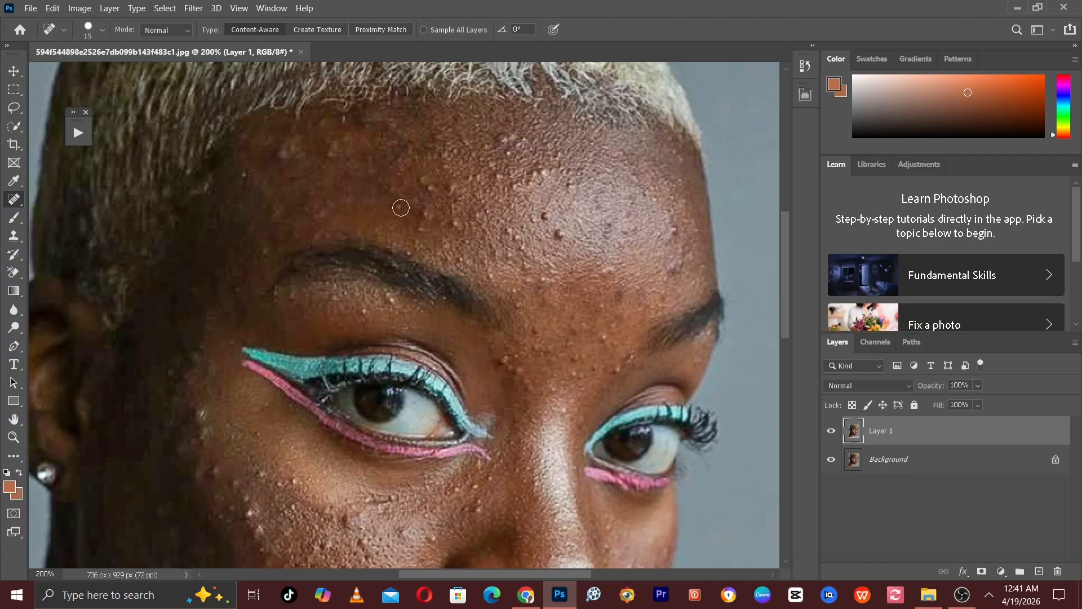
{"action": "left_click", "coordinate": [401, 207]}
{"action": "left_click", "coordinate": [422, 214]}
{"action": "left_click_drag", "start_coordinate": [438, 240], "coordinate": [438, 249]}
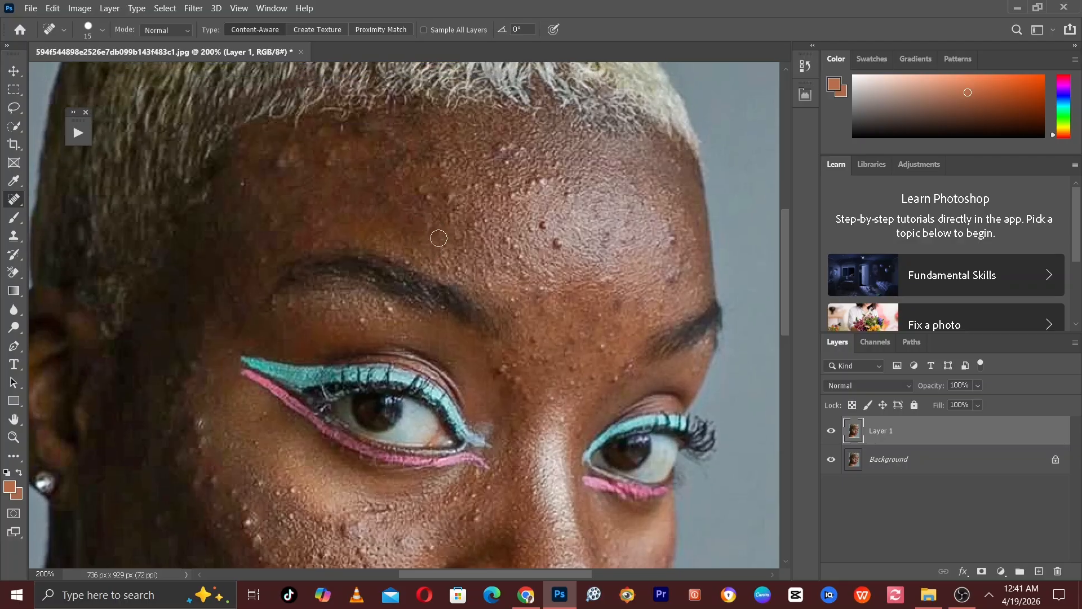
- Heal the remaining bumps on the left and central forehead, including the dark spots in the shiny area
{"action": "left_click", "coordinate": [424, 199]}
{"action": "left_click", "coordinate": [419, 191]}
{"action": "left_click", "coordinate": [557, 244]}
{"action": "left_click", "coordinate": [544, 226]}
{"action": "left_click", "coordinate": [566, 192]}
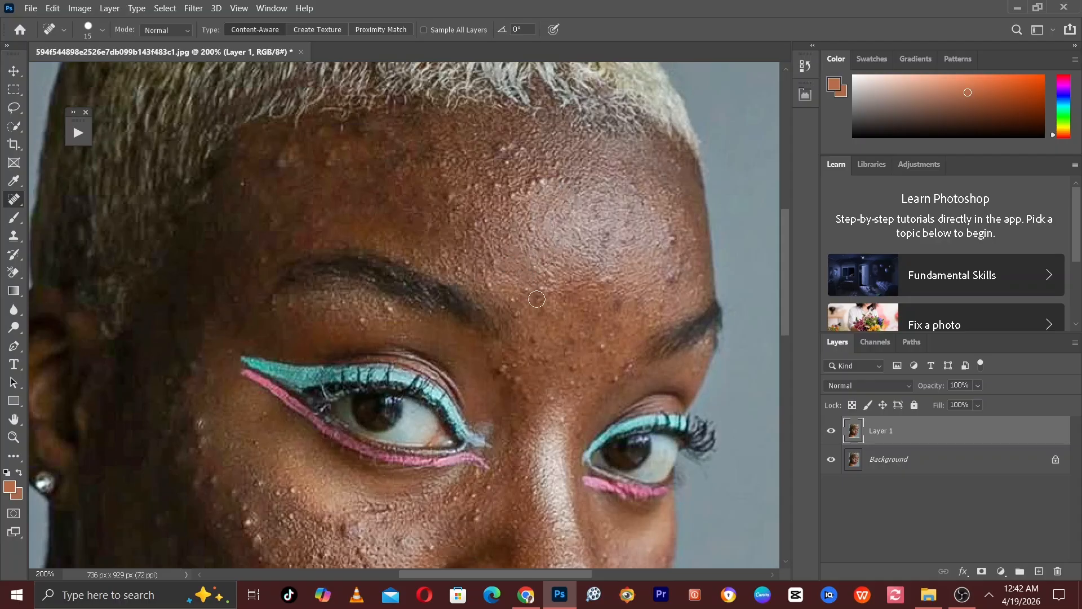
- Heal the small spots between the eyebrows and beside the upper nose bridge
{"action": "left_click", "coordinate": [603, 347]}
{"action": "left_click", "coordinate": [622, 364]}
{"action": "left_click", "coordinate": [612, 335]}
{"action": "left_click", "coordinate": [576, 382]}
{"action": "left_click", "coordinate": [573, 371]}
{"action": "left_click", "coordinate": [590, 376]}
{"action": "left_click", "coordinate": [504, 371]}
{"action": "left_click", "coordinate": [529, 398]}
- Heal the bumps under the photo's left eyebrow and the spots on the right and central forehead
{"action": "left_click_drag", "start_coordinate": [410, 375], "coordinate": [405, 392]}
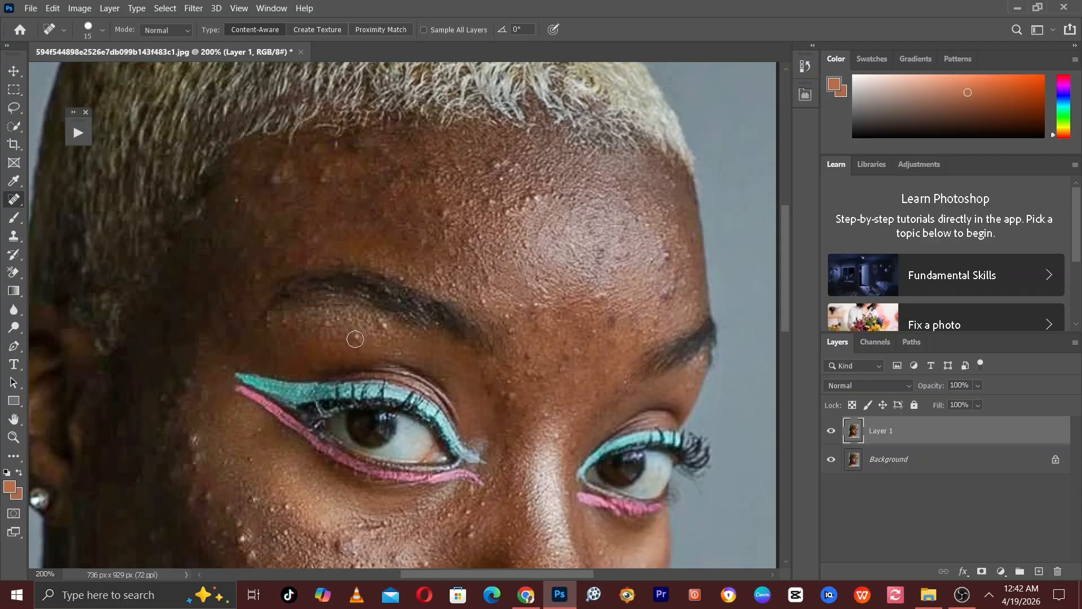
{"action": "left_click", "coordinate": [357, 337]}
{"action": "left_click", "coordinate": [381, 326]}
{"action": "left_click_drag", "start_coordinate": [607, 266], "coordinate": [599, 271]}
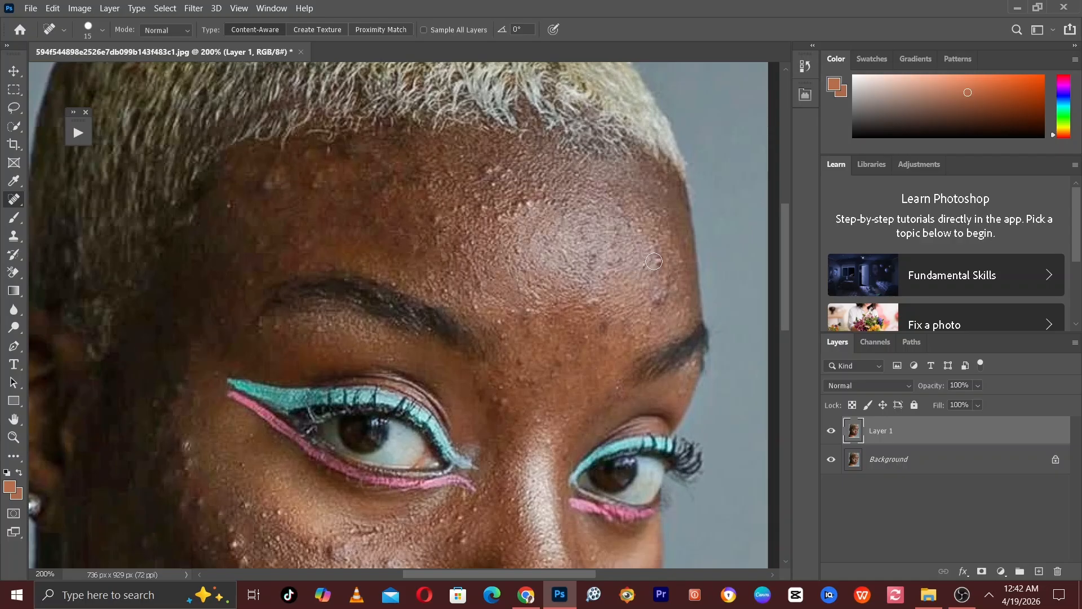
{"action": "left_click", "coordinate": [657, 260]}
{"action": "left_click_drag", "start_coordinate": [482, 211], "coordinate": [499, 215]}
- Heal the bumps beside the nose, below the inner corner of the photo's left eye
{"action": "left_click_drag", "start_coordinate": [599, 324], "coordinate": [591, 261]}
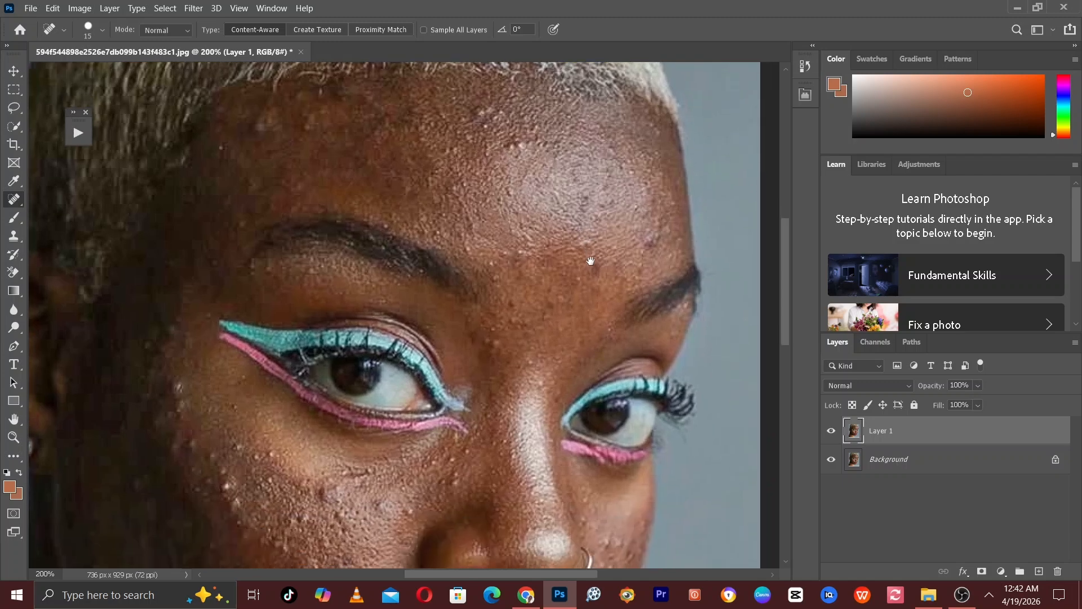
{"action": "scroll", "coordinate": [639, 249], "scroll_direction": "down", "scroll_amount": 5}
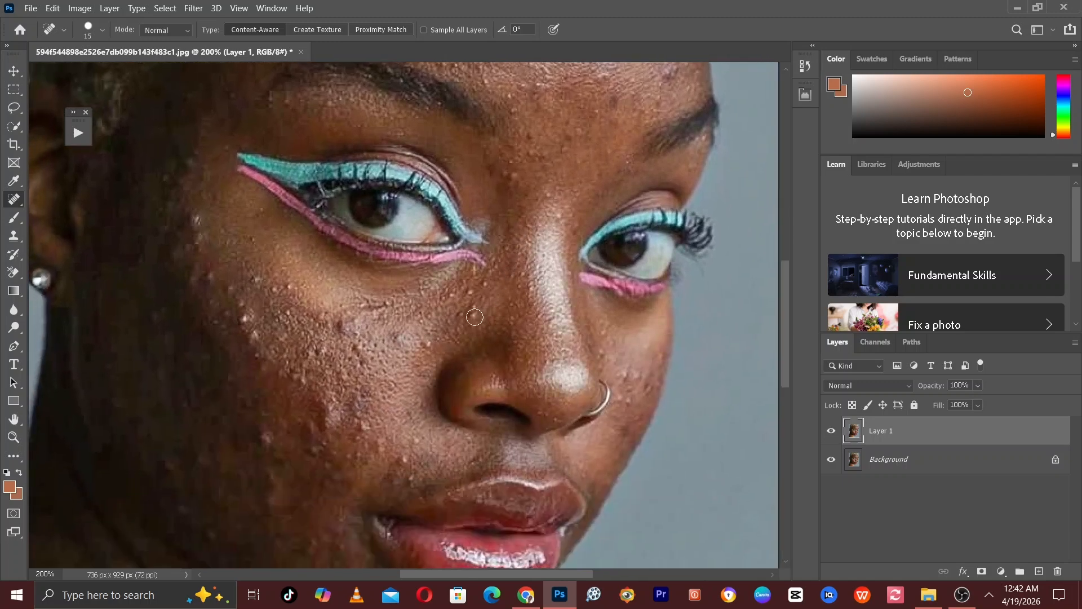
{"action": "left_click", "coordinate": [475, 316]}
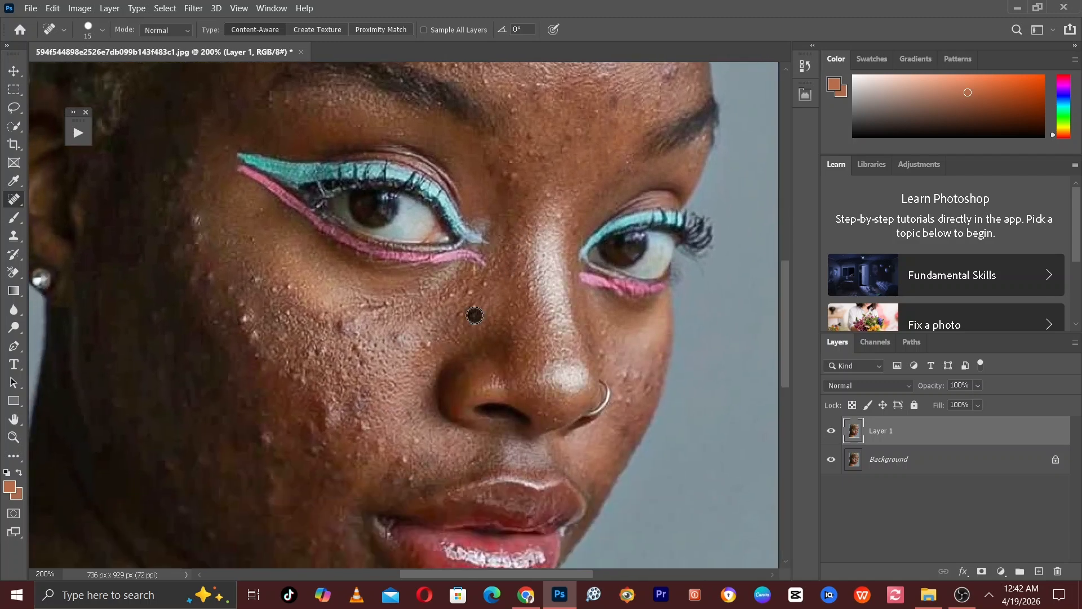
{"action": "left_click", "coordinate": [483, 285]}
{"action": "left_click", "coordinate": [472, 293]}
{"action": "left_click_drag", "start_coordinate": [441, 312], "coordinate": [436, 300]}
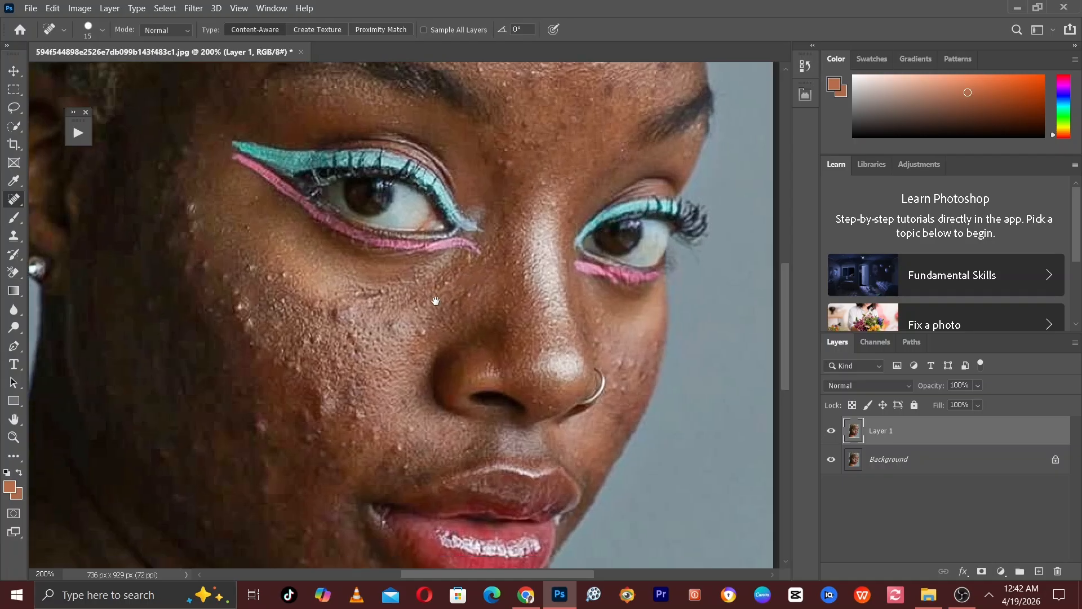
{"action": "left_click", "coordinate": [422, 333]}
- Heal the spots on the nose bridge and near the inner corner of the photo's right eye
{"action": "left_click_drag", "start_coordinate": [515, 213], "coordinate": [517, 276]}
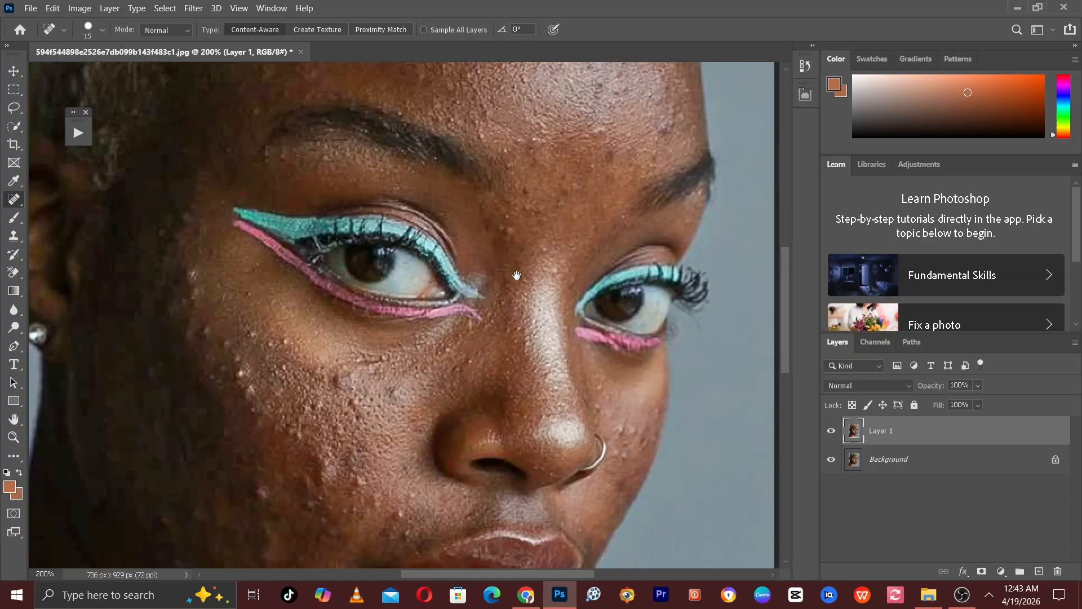
{"action": "left_click", "coordinate": [541, 255]}
{"action": "key", "text": "bracketleft"}
{"action": "key", "text": "bracketright"}
{"action": "left_click", "coordinate": [572, 278]}
- Heal the remaining spots between the eyebrows, keeping the brush size at 15
{"action": "left_click_drag", "start_coordinate": [596, 186], "coordinate": [598, 233]}
{"action": "left_click", "coordinate": [521, 189]}
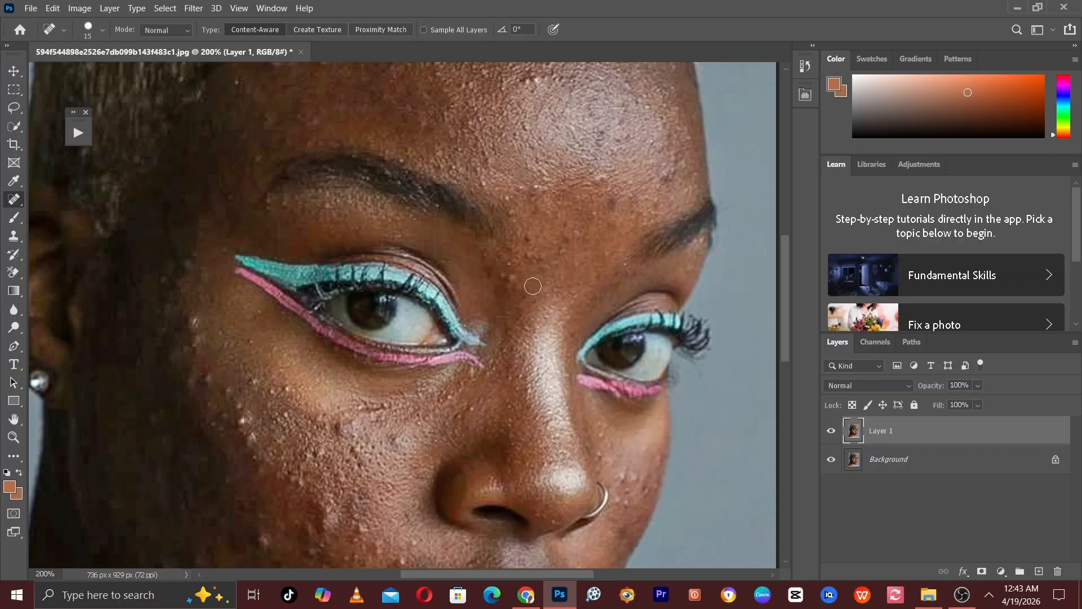
{"action": "left_click", "coordinate": [511, 279]}
{"action": "scroll", "coordinate": [579, 255], "scroll_direction": "up", "scroll_amount": 1}
{"action": "key", "text": "["}
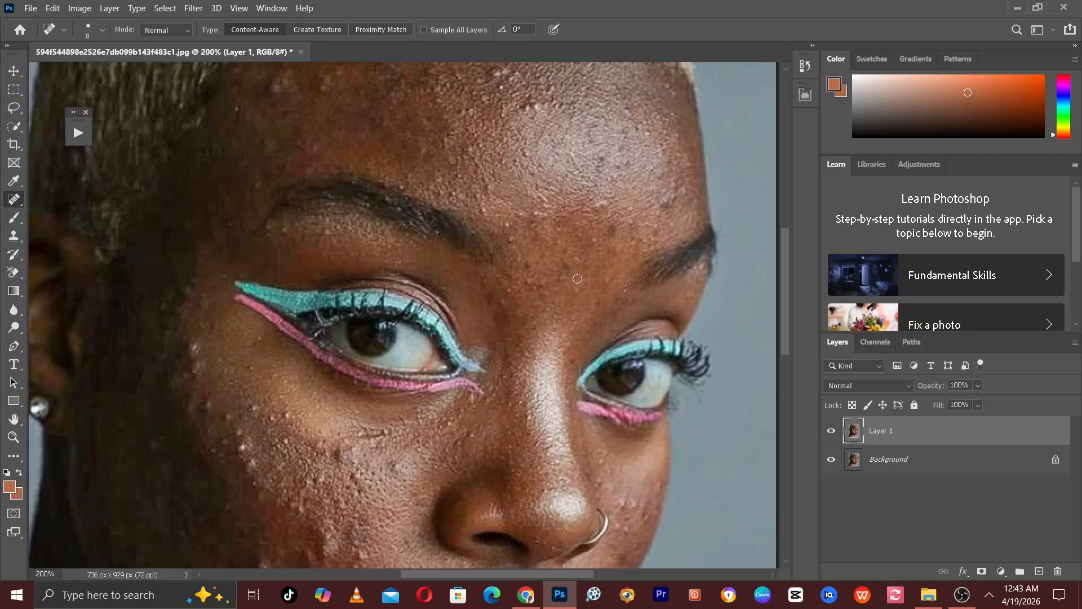
{"action": "key", "text": "]"}
{"action": "key", "text": "]"}
{"action": "left_click_drag", "start_coordinate": [613, 243], "coordinate": [597, 273]}
{"action": "key", "text": "["}
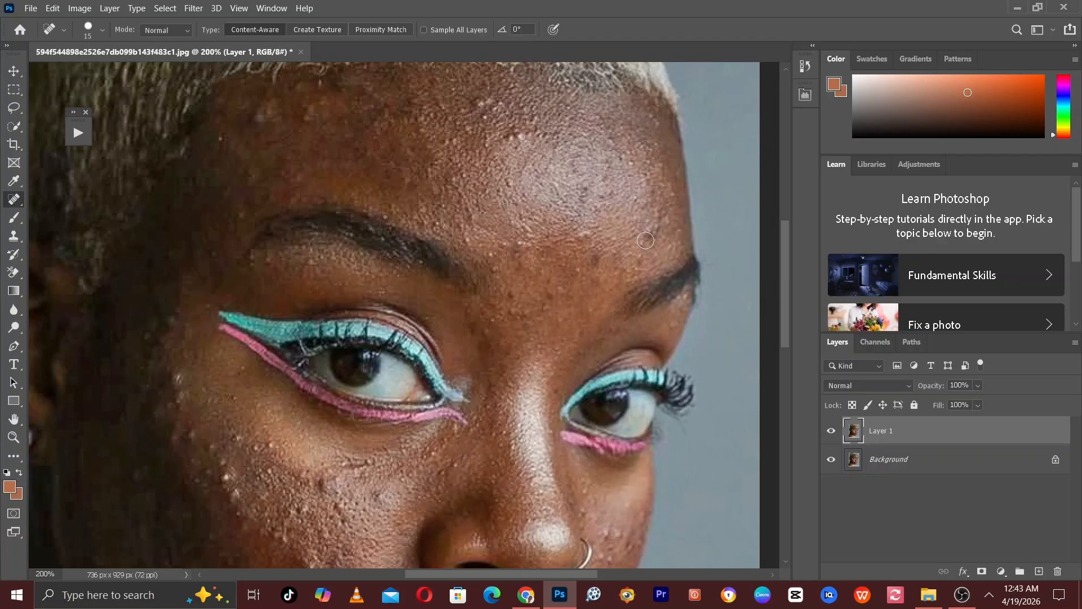
- Heal the bumps on the photo's right cheek beside the nose ring
{"action": "left_click_drag", "start_coordinate": [600, 319], "coordinate": [594, 88]}
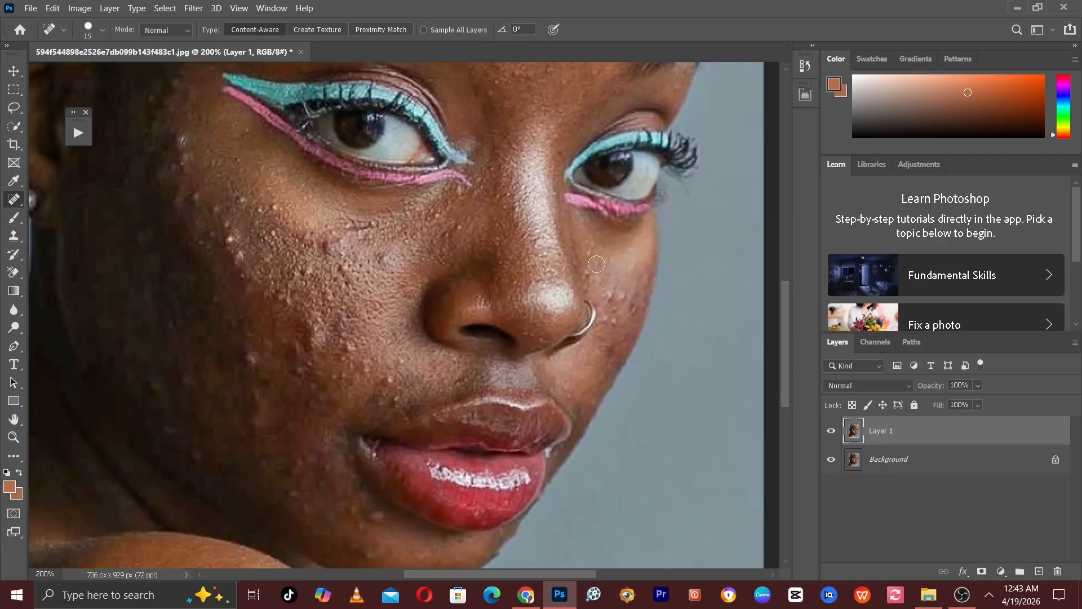
{"action": "left_click", "coordinate": [609, 297]}
{"action": "left_click", "coordinate": [613, 322]}
- Heal the blemishes on the chin and above the left corner of the mouth, using brush sizes 20 and 15
{"action": "left_click_drag", "start_coordinate": [611, 330], "coordinate": [632, 237]}
{"action": "left_click_drag", "start_coordinate": [551, 365], "coordinate": [606, 279]}
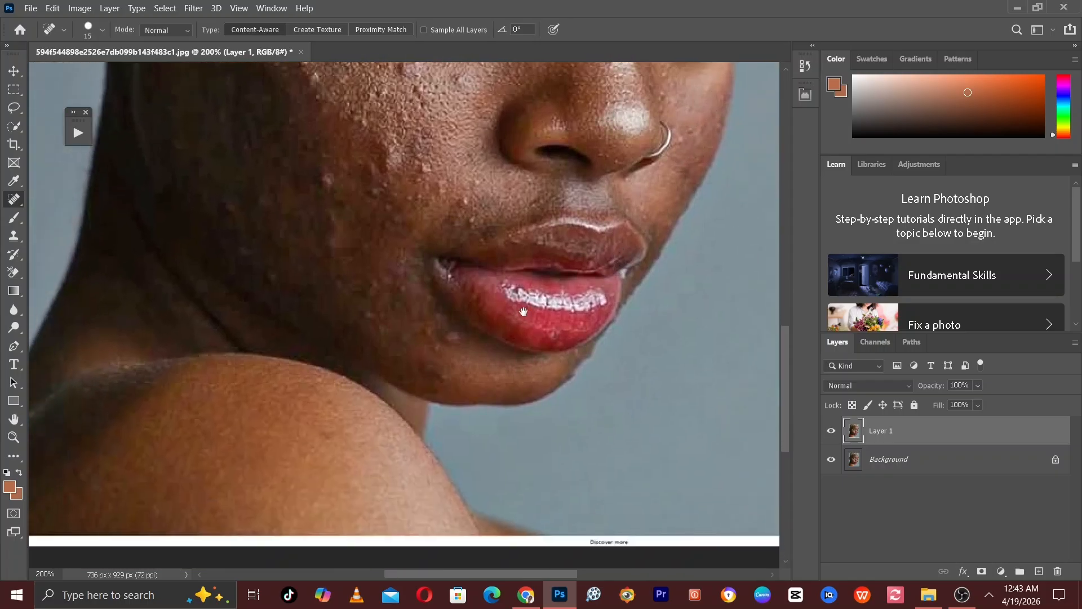
{"action": "left_click_drag", "start_coordinate": [524, 312], "coordinate": [529, 313]}
{"action": "key", "text": "bracketright"}
{"action": "left_click", "coordinate": [449, 377]}
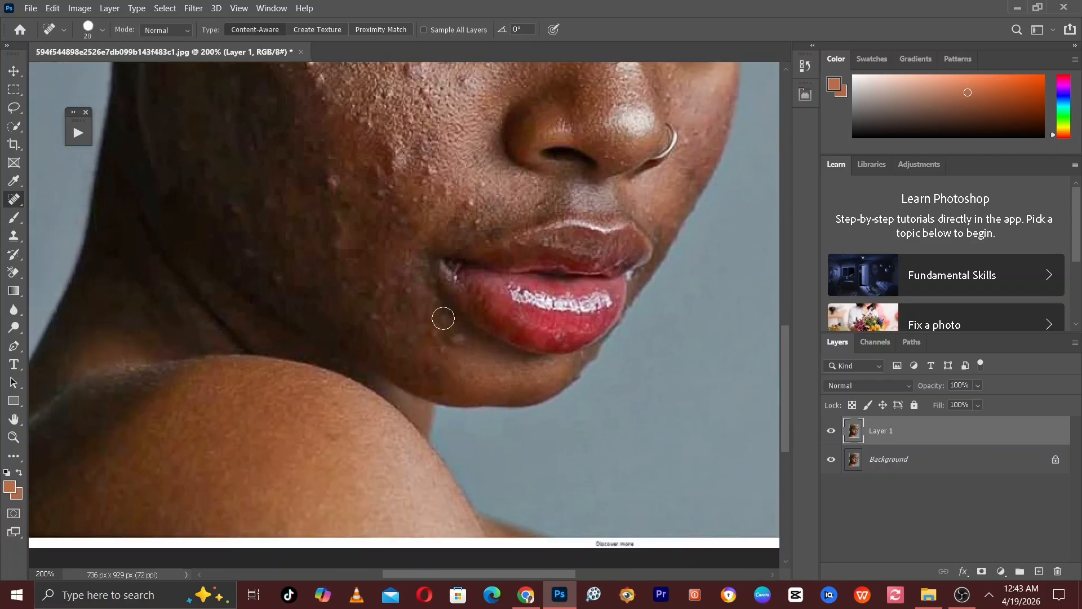
{"action": "key", "text": "bracketleft"}
{"action": "left_click", "coordinate": [469, 222]}
{"action": "left_click", "coordinate": [466, 200]}
{"action": "left_click", "coordinate": [460, 219]}
- Heal the mark on the upper cheek below the photo's left eye, adjusting the brush from size 10 to 15
{"action": "left_click_drag", "start_coordinate": [455, 197], "coordinate": [504, 368]}
{"action": "key", "text": "bracketleft"}
{"action": "left_click", "coordinate": [501, 221]}
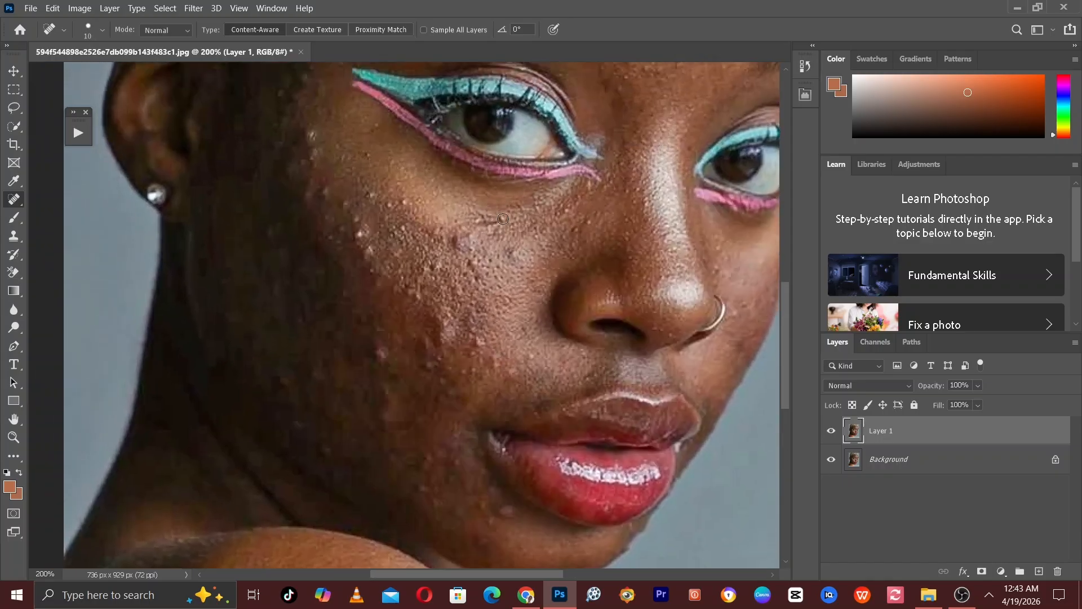
{"action": "key", "text": "bracketright"}
{"action": "left_click", "coordinate": [501, 218]}
- Heal the spots on the temple beside the outer corner of the photo's left eye, returning the brush to size 15
{"action": "mouse_move", "coordinate": [479, 216]}
{"action": "left_mouse_down"}
{"action": "mouse_move", "coordinate": [490, 219]}
{"action": "mouse_move", "coordinate": [478, 258]}
{"action": "mouse_move", "coordinate": [497, 314]}
{"action": "left_mouse_up"}
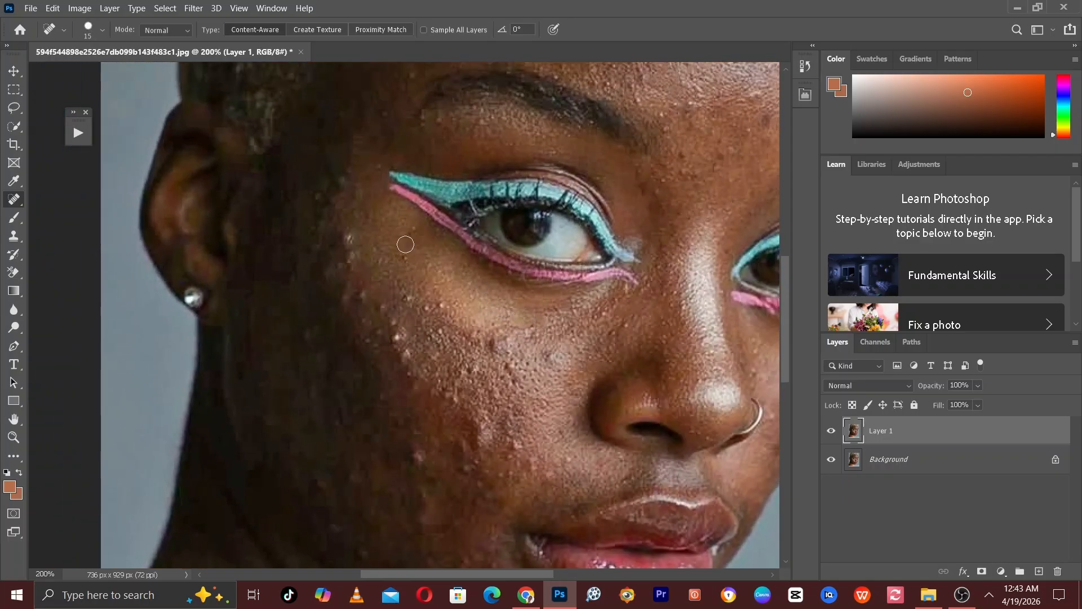
{"action": "key", "text": "bracketright"}
{"action": "left_click", "coordinate": [357, 196]}
{"action": "left_click", "coordinate": [351, 182]}
{"action": "mouse_move", "coordinate": [426, 261]}
{"action": "left_mouse_down"}
{"action": "mouse_move", "coordinate": [408, 169]}
{"action": "mouse_move", "coordinate": [412, 220]}
{"action": "left_mouse_up"}
{"action": "key", "text": "bracketleft"}
- Heal the blemishes on the chin and jaw below the left corner of the mouth
{"action": "left_click_drag", "start_coordinate": [538, 431], "coordinate": [519, 279]}
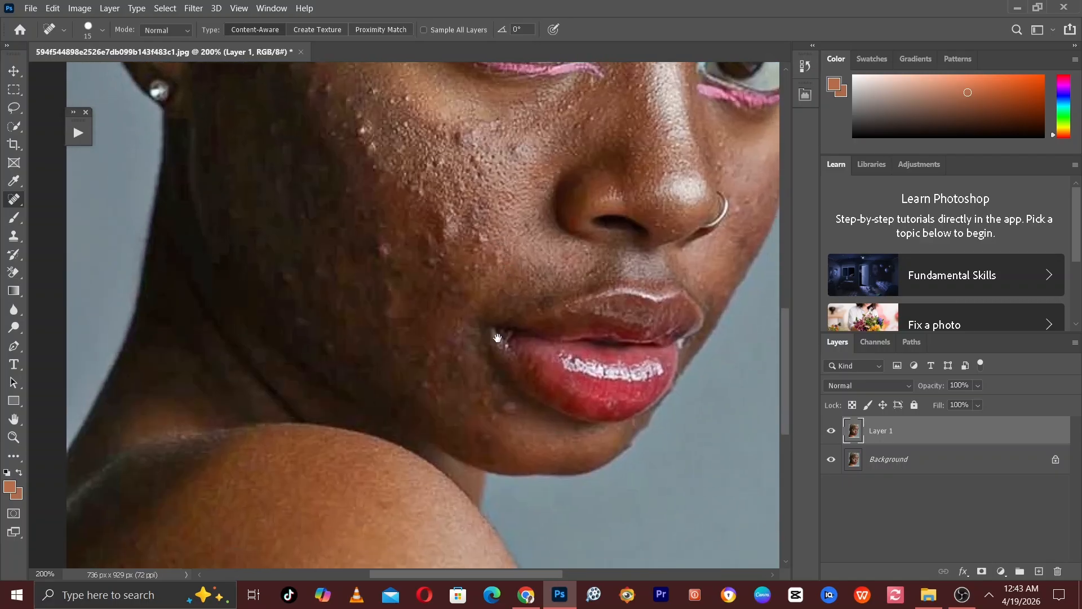
{"action": "left_click", "coordinate": [510, 408]}
{"action": "left_click", "coordinate": [455, 410]}
{"action": "left_click", "coordinate": [425, 384]}
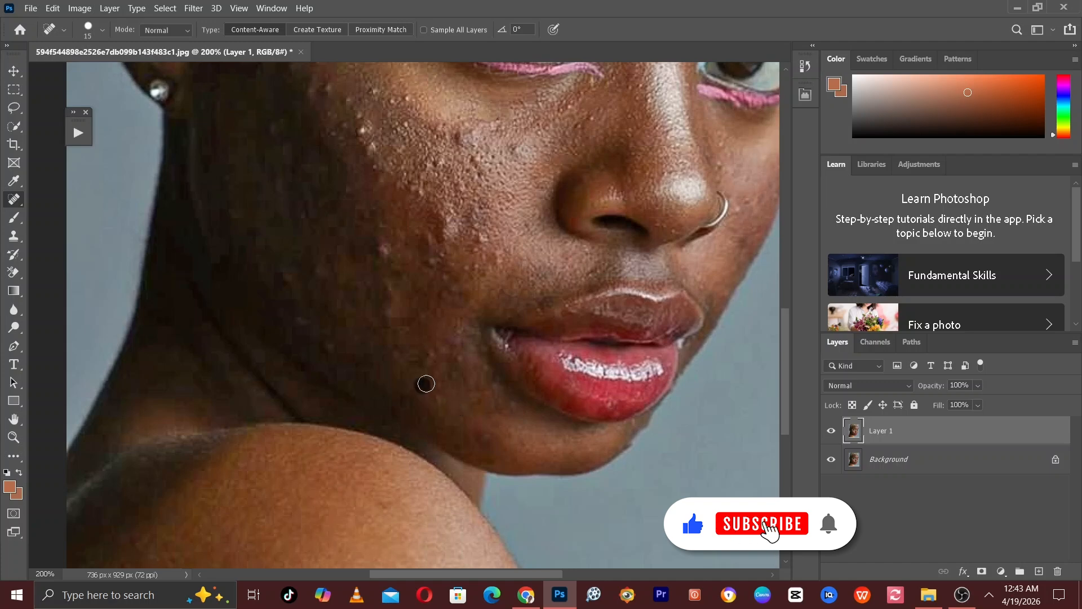
{"action": "left_click", "coordinate": [456, 371]}
{"action": "left_click", "coordinate": [453, 354]}
{"action": "left_click", "coordinate": [437, 369]}
- Heal the bumps on the lower part of the photo's left cheek, above the mouth corner
{"action": "left_click_drag", "start_coordinate": [492, 268], "coordinate": [486, 372]}
{"action": "left_click", "coordinate": [462, 372]}
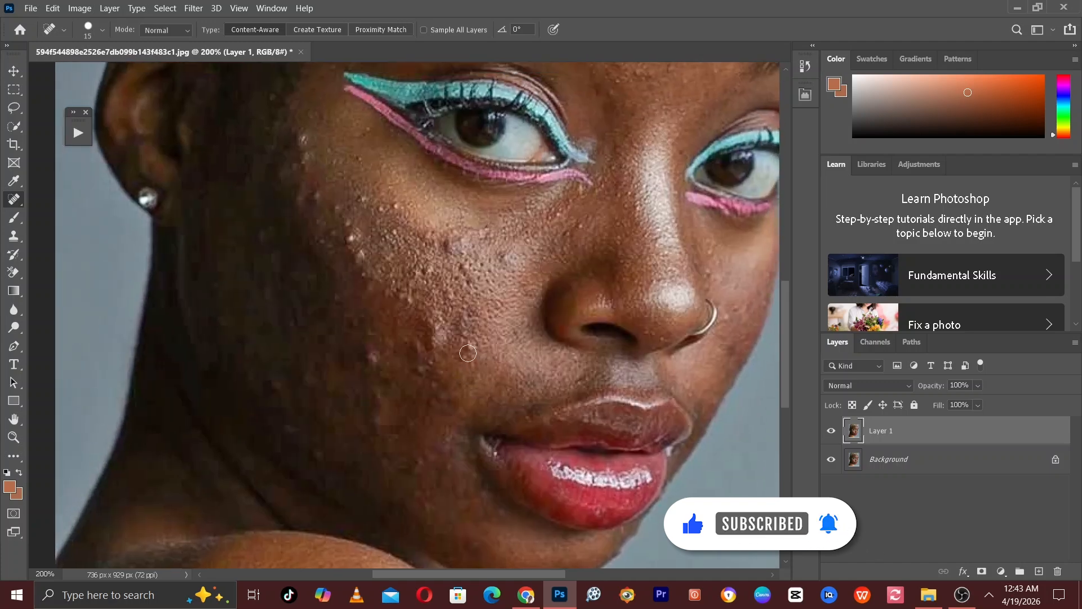
{"action": "left_click", "coordinate": [468, 350]}
{"action": "left_click", "coordinate": [462, 330]}
- Heal the bumps and dark spots on the central cheek between the photo's left eye and the nose
{"action": "left_click", "coordinate": [467, 268]}
{"action": "left_click", "coordinate": [500, 266]}
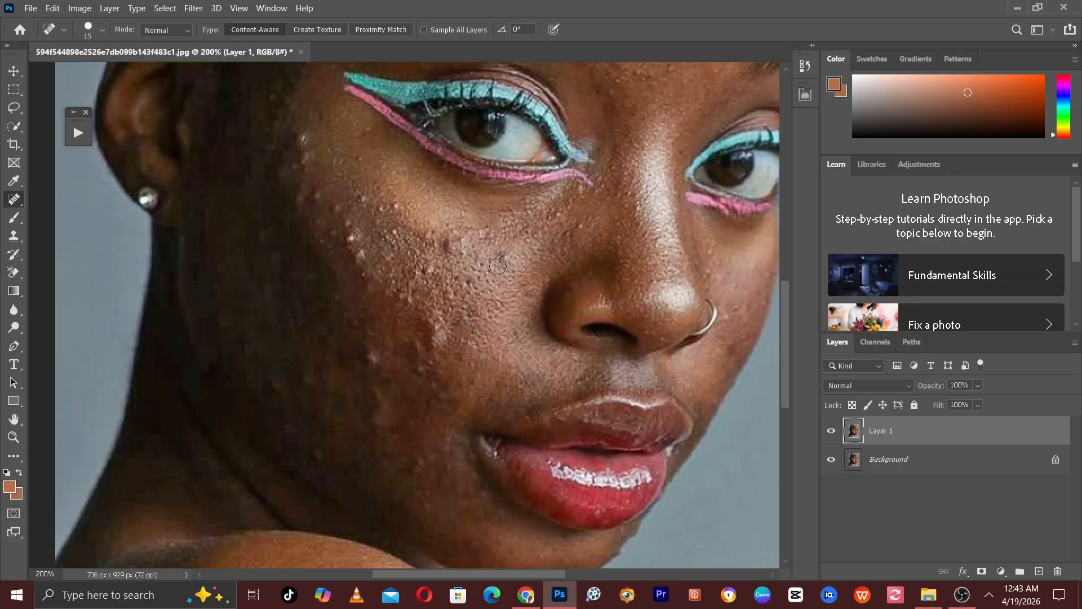
{"action": "left_click", "coordinate": [501, 257]}
{"action": "left_click", "coordinate": [457, 224]}
{"action": "left_click", "coordinate": [443, 243]}
{"action": "key", "text": "bracketright"}
{"action": "left_click", "coordinate": [472, 234]}
{"action": "key", "text": "bracketleft"}
- Heal the small bumps on the upper cheek below the outer corner of the photo's left eye
{"action": "left_click_drag", "start_coordinate": [393, 245], "coordinate": [444, 320]}
{"action": "left_click", "coordinate": [411, 283]}
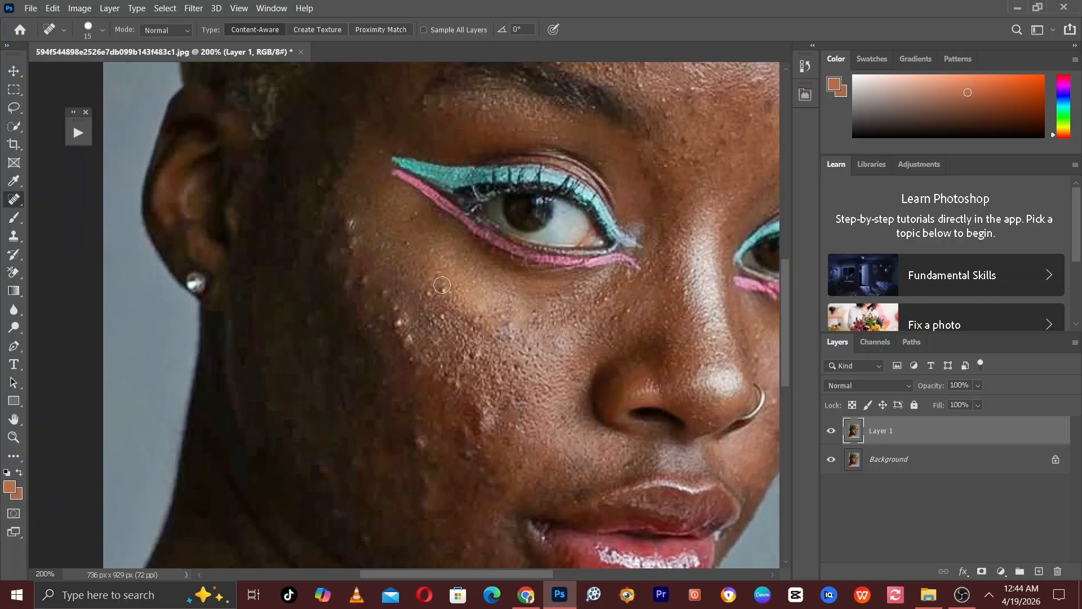
{"action": "left_click", "coordinate": [428, 292]}
{"action": "left_click", "coordinate": [443, 291]}
- Heal the bumps along the outer edge of the photo's left cheek, adjusting the brush size as needed
{"action": "mouse_move", "coordinate": [367, 243]}
{"action": "left_mouse_down"}
{"action": "mouse_move", "coordinate": [392, 292]}
{"action": "mouse_move", "coordinate": [437, 254]}
{"action": "mouse_move", "coordinate": [435, 227]}
{"action": "left_mouse_up"}
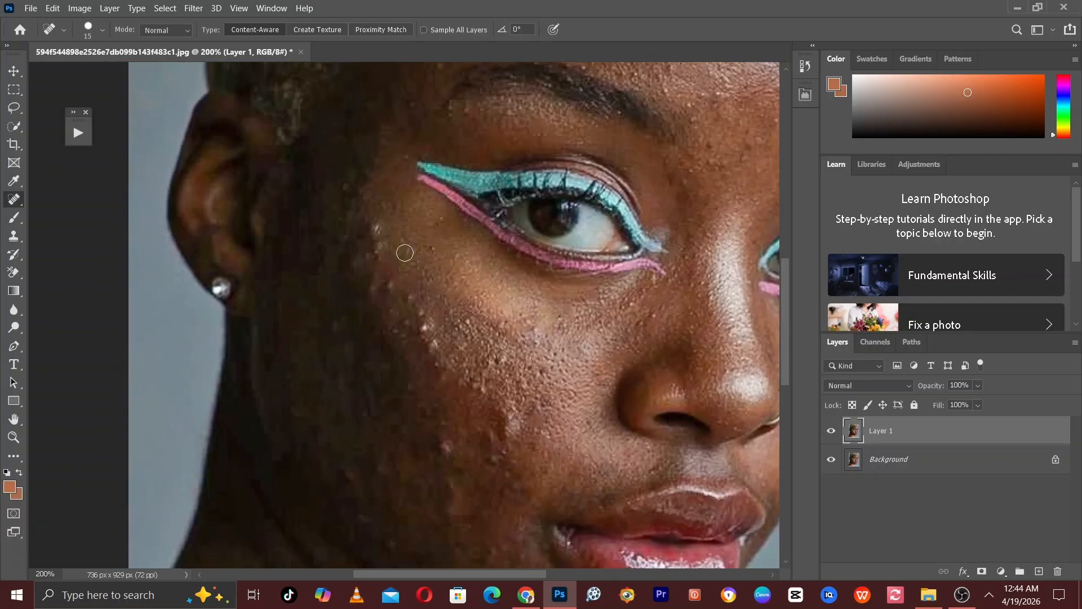
{"action": "key", "text": "]"}
{"action": "key", "text": "["}
{"action": "left_click", "coordinate": [390, 287]}
{"action": "left_click", "coordinate": [410, 302]}
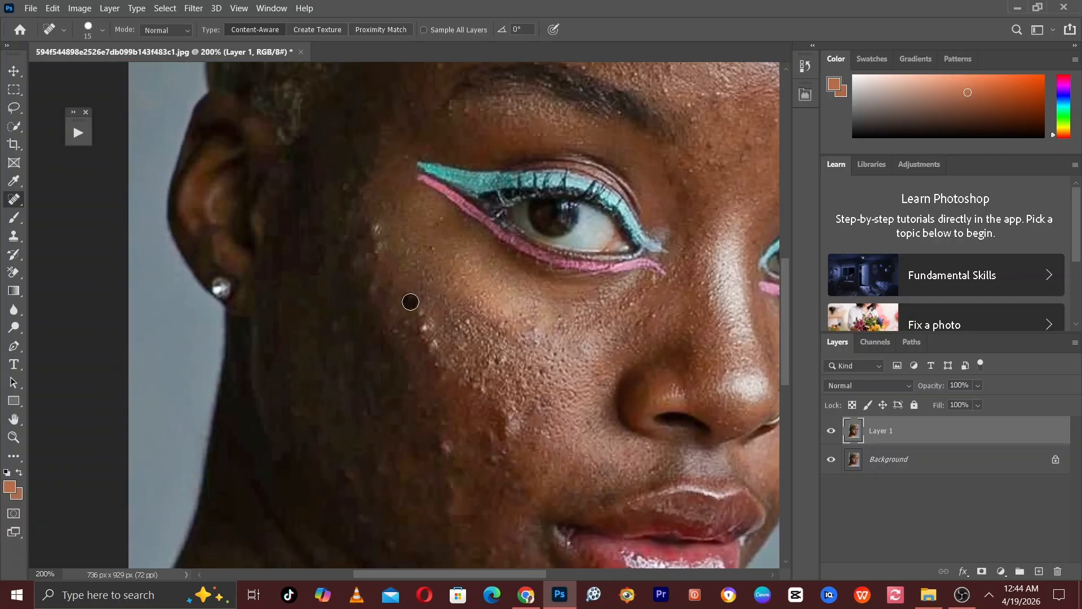
{"action": "left_click", "coordinate": [401, 335]}
{"action": "key", "text": "]"}
{"action": "left_click", "coordinate": [422, 327]}
{"action": "key", "text": "bracketleft"}
{"action": "left_click", "coordinate": [434, 345]}
{"action": "key", "text": "ctrl+minus"}
{"action": "mouse_move", "coordinate": [555, 261]}
{"action": "left_mouse_down"}
{"action": "mouse_move", "coordinate": [534, 343]}
{"action": "mouse_move", "coordinate": [473, 300]}
{"action": "mouse_move", "coordinate": [504, 272]}
{"action": "left_mouse_up"}
{"action": "key", "text": "ctrl+plus"}
{"action": "key", "text": "ctrl+minus"}
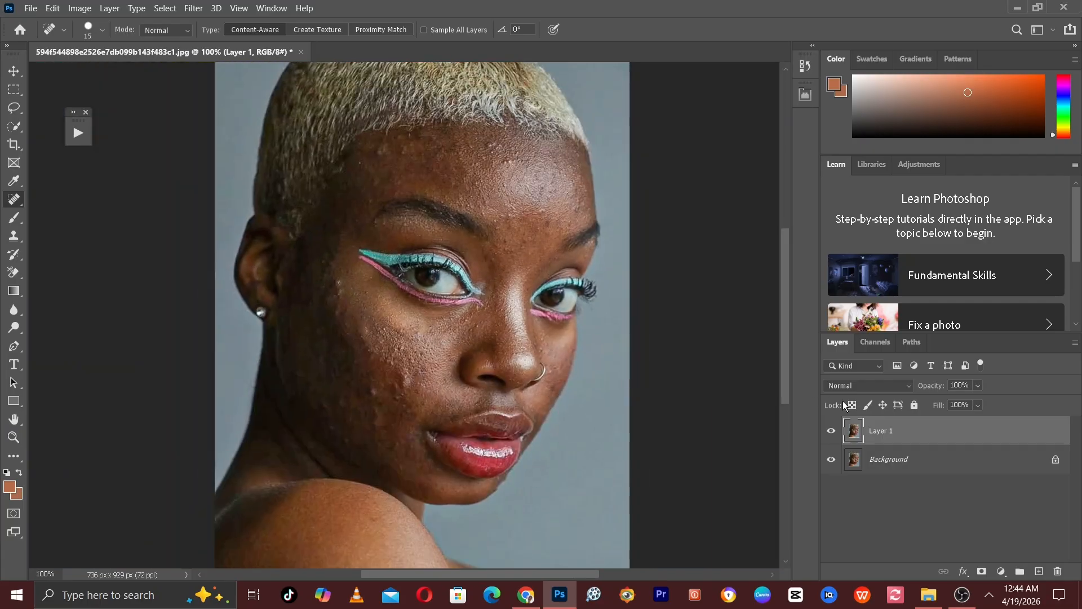
- Toggle the visibility of Layer 1 to compare the retouched skin with the original photo
{"action": "left_click", "coordinate": [830, 432]}
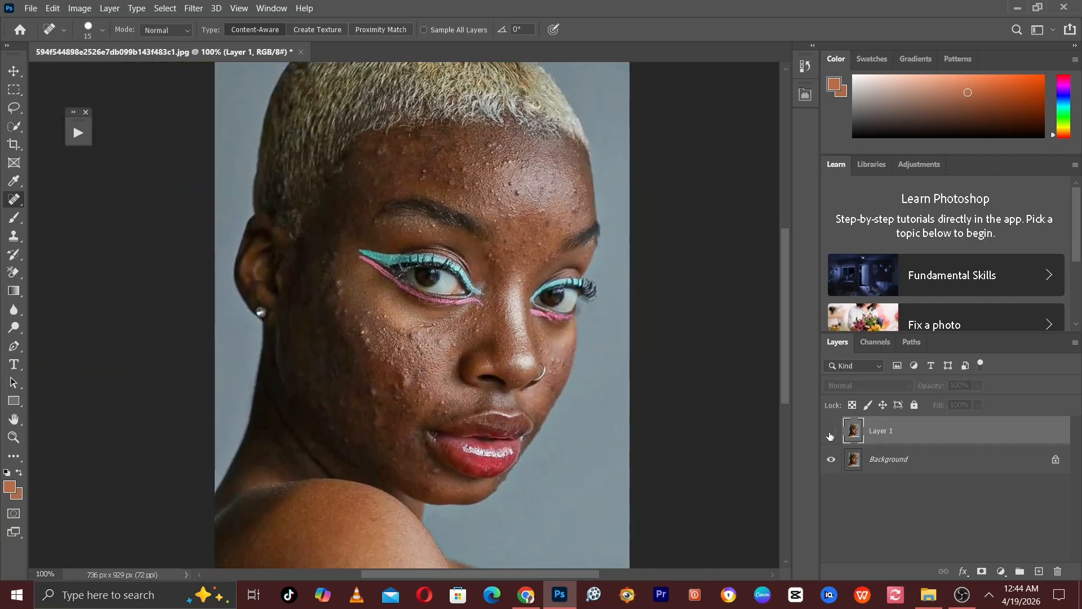
{"action": "left_click", "coordinate": [831, 432]}
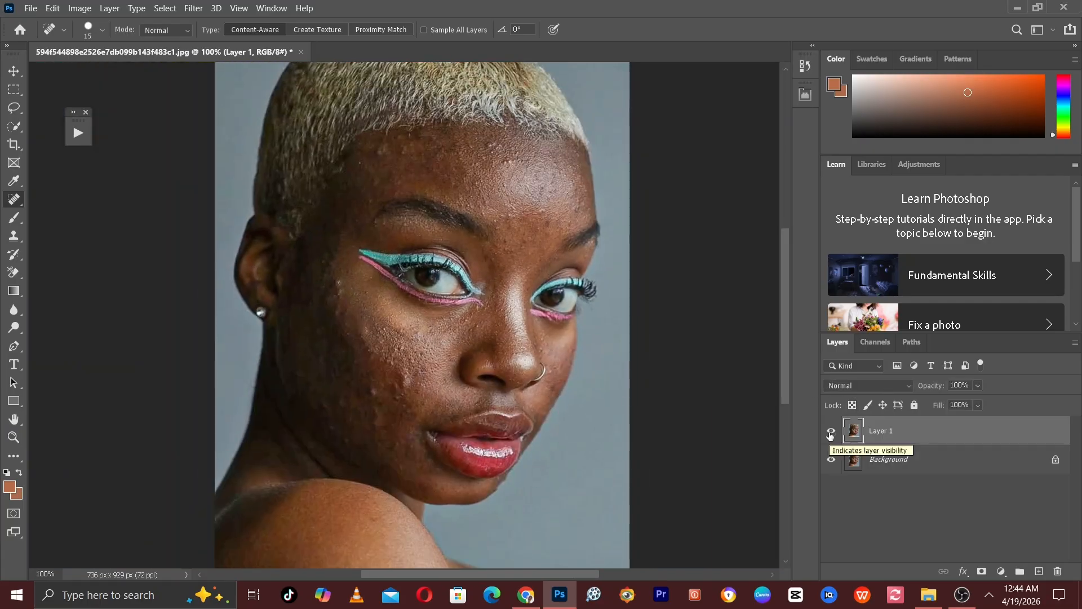
{"action": "left_click", "coordinate": [831, 432]}
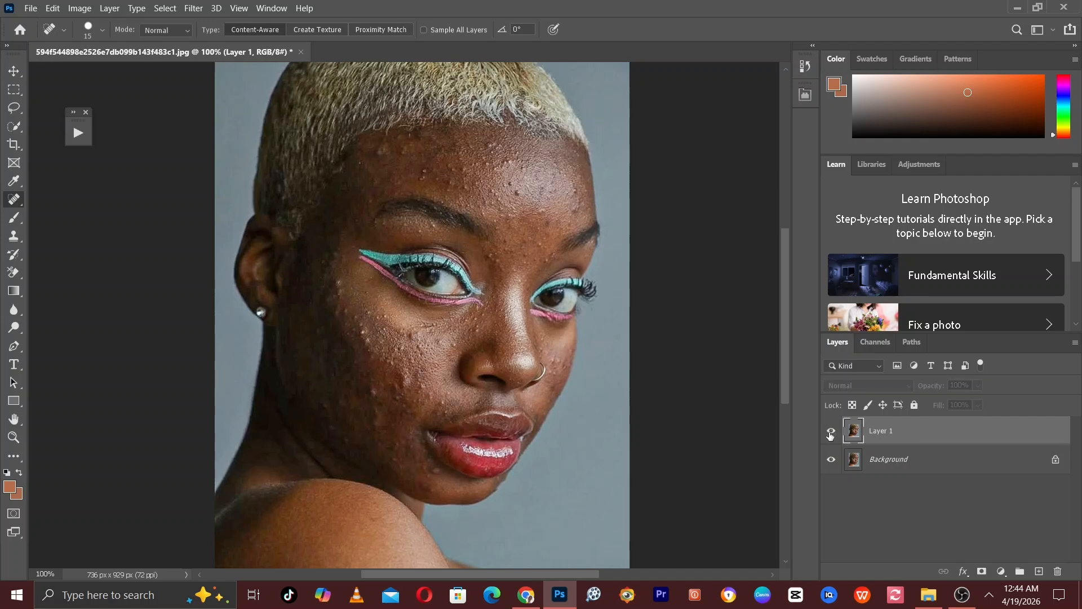
{"action": "left_click", "coordinate": [830, 432]}
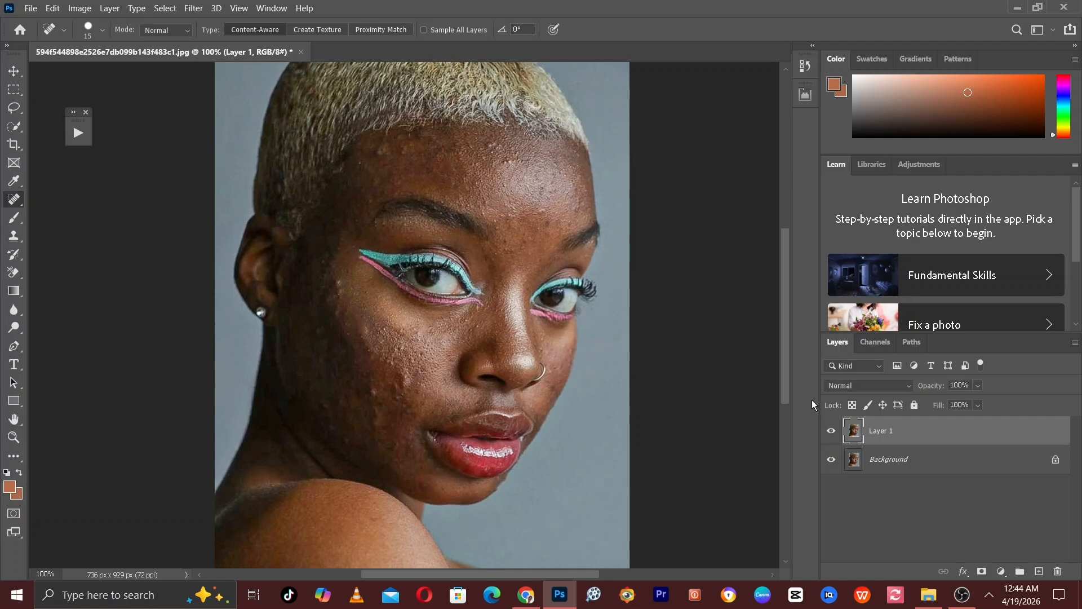
- Heal the small bumps on the central forehead and just below the hairline
{"action": "key", "text": "ctrl+plus"}
{"action": "left_click_drag", "start_coordinate": [637, 184], "coordinate": [570, 396]}
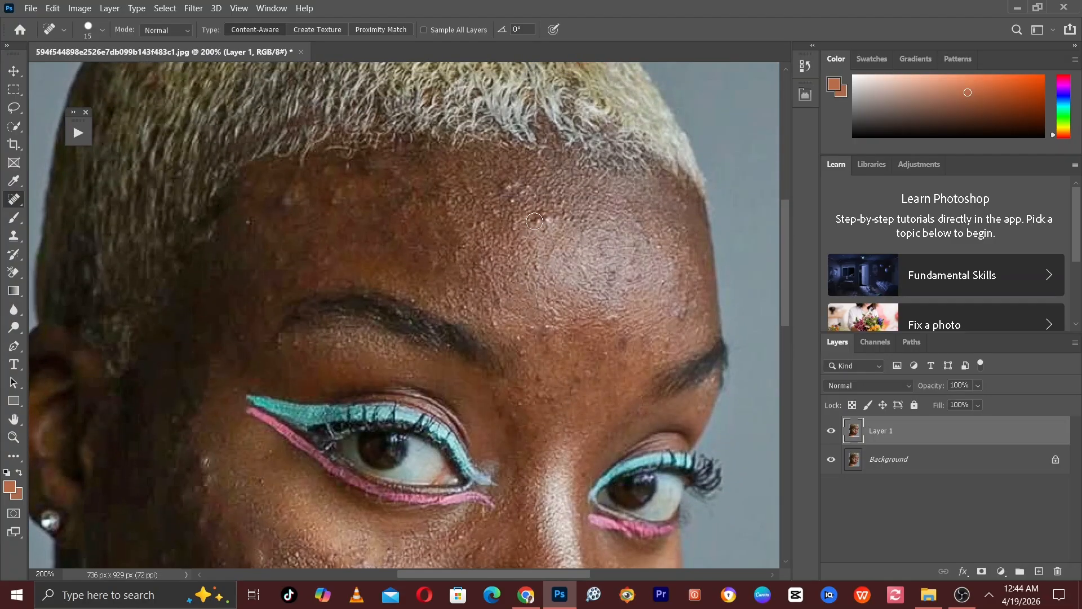
{"action": "left_click", "coordinate": [536, 220]}
{"action": "left_click", "coordinate": [547, 218]}
{"action": "left_click", "coordinate": [566, 215]}
{"action": "mouse_move", "coordinate": [566, 216]}
{"action": "left_mouse_down"}
{"action": "mouse_move", "coordinate": [554, 193]}
{"action": "mouse_move", "coordinate": [506, 200]}
{"action": "left_mouse_up"}
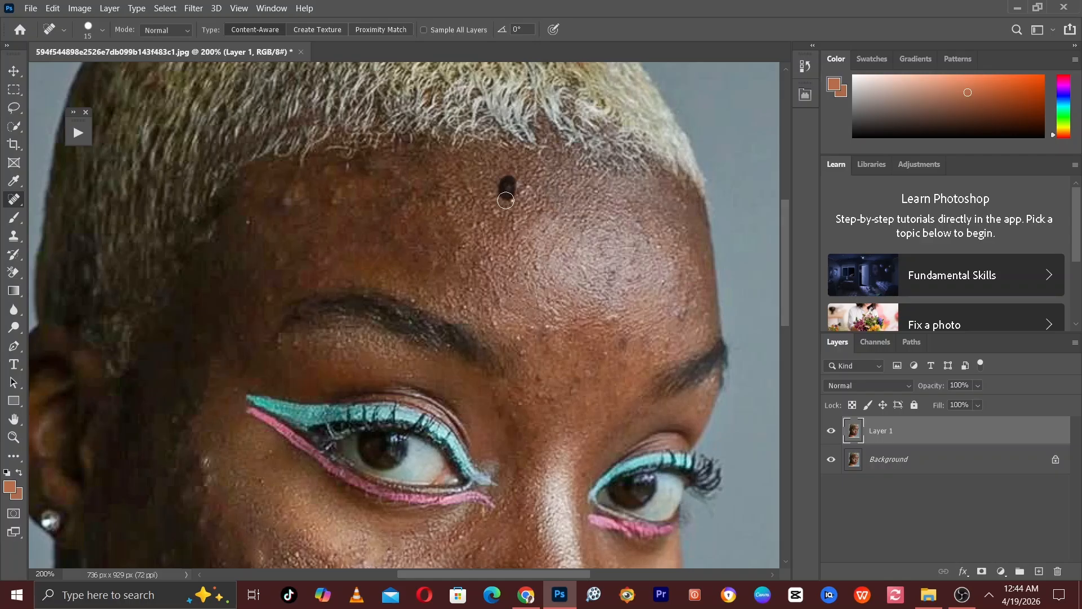
{"action": "left_click", "coordinate": [516, 225]}
- Heal the dark spots between the eyebrows and above the brow on the photo's right
{"action": "left_click", "coordinate": [620, 319]}
{"action": "left_click", "coordinate": [626, 346]}
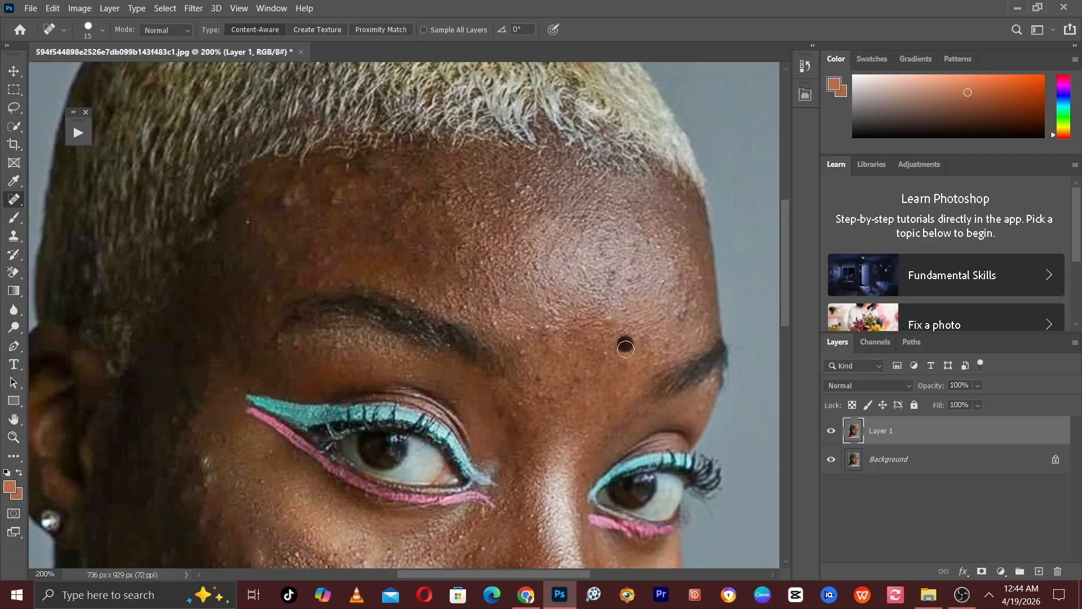
{"action": "left_click", "coordinate": [541, 380]}
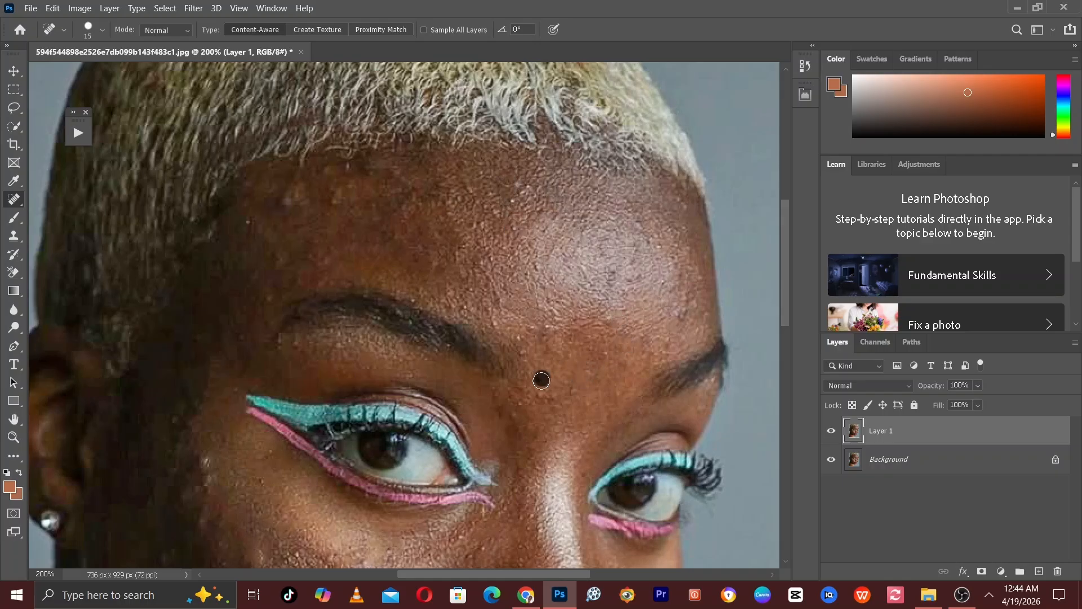
{"action": "left_click", "coordinate": [685, 310]}
- Heal the bumps along the hairline on the photo's left side of the forehead, adjusting the brush size as needed
{"action": "left_click_drag", "start_coordinate": [398, 210], "coordinate": [461, 263]}
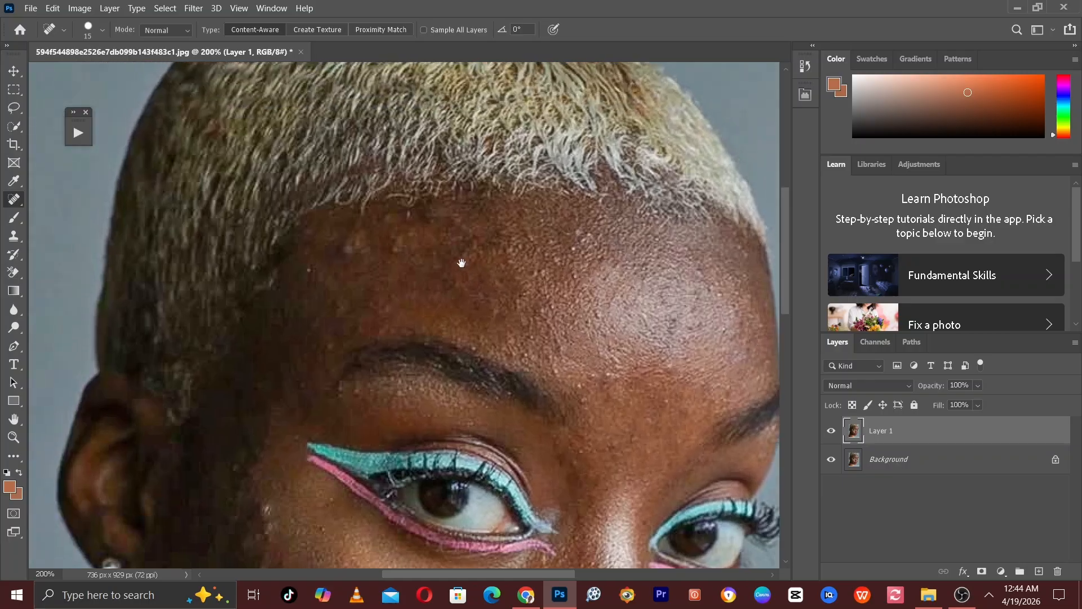
{"action": "left_click", "coordinate": [592, 310]}
{"action": "key", "text": "bracketright"}
{"action": "left_click", "coordinate": [346, 248]}
{"action": "left_click", "coordinate": [393, 245]}
{"action": "left_click", "coordinate": [361, 243]}
{"action": "key", "text": "bracketleft"}
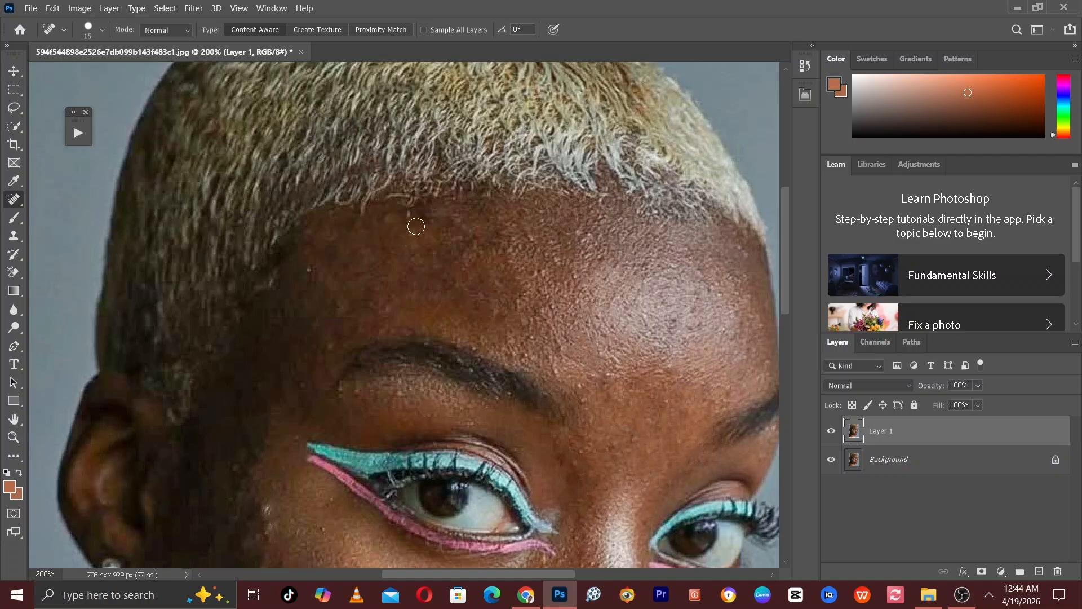
{"action": "left_click", "coordinate": [434, 215]}
{"action": "left_click", "coordinate": [581, 234]}
- Heal the spots around the outer end of the eyebrow on the photo's left
{"action": "left_click_drag", "start_coordinate": [501, 329], "coordinate": [537, 194]}
{"action": "left_click", "coordinate": [387, 259]}
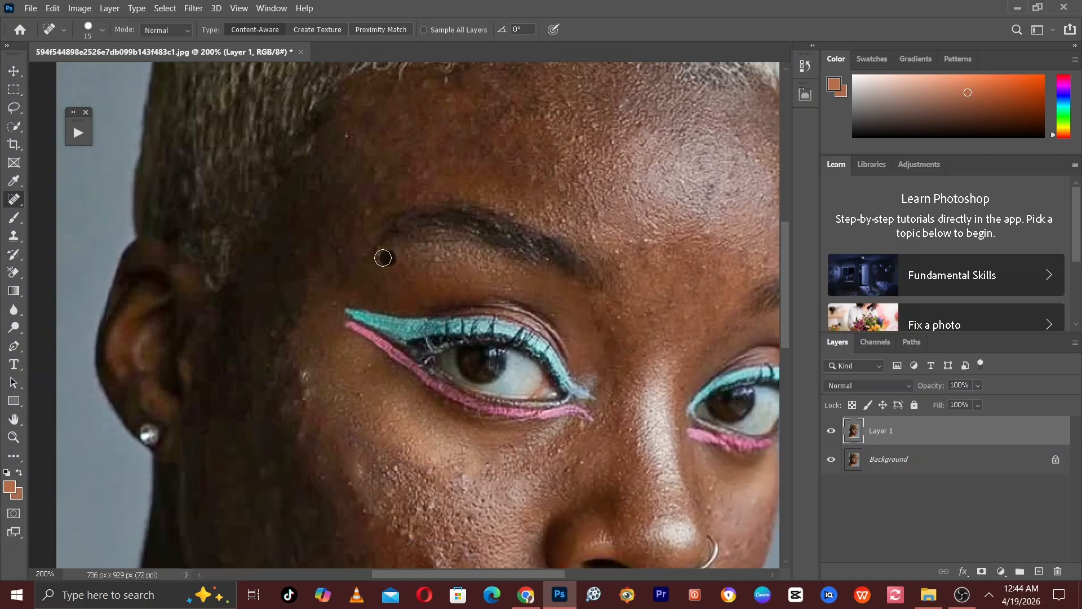
{"action": "left_click", "coordinate": [370, 217]}
- Compare the whole face before and after the forehead and brow healing by toggling the visibility of Layer 1
{"action": "left_click_drag", "start_coordinate": [356, 320], "coordinate": [333, 127]}
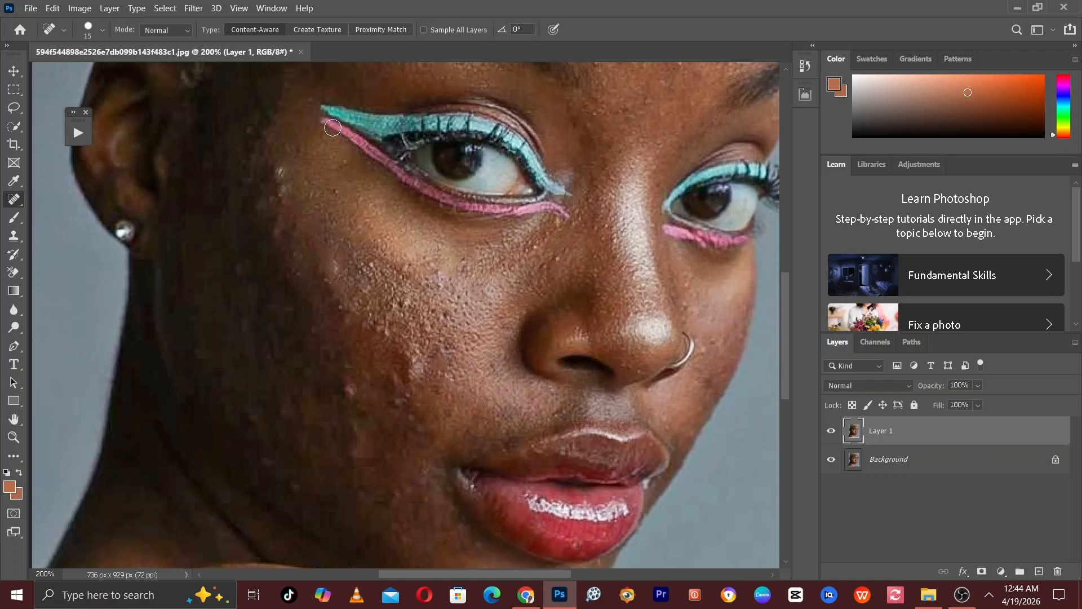
{"action": "key", "text": "ctrl+minus"}
{"action": "left_click_drag", "start_coordinate": [370, 275], "coordinate": [425, 305]}
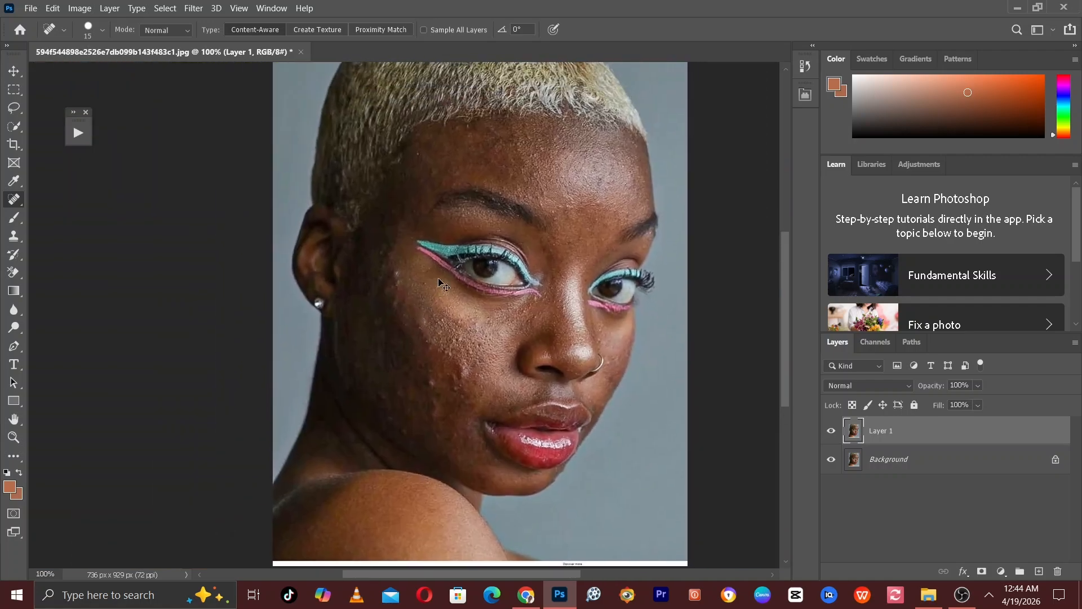
{"action": "key", "text": "ctrl+plus"}
{"action": "key", "text": "ctrl+minus"}
{"action": "left_click_drag", "start_coordinate": [532, 210], "coordinate": [496, 196]}
{"action": "left_click", "coordinate": [832, 432]}
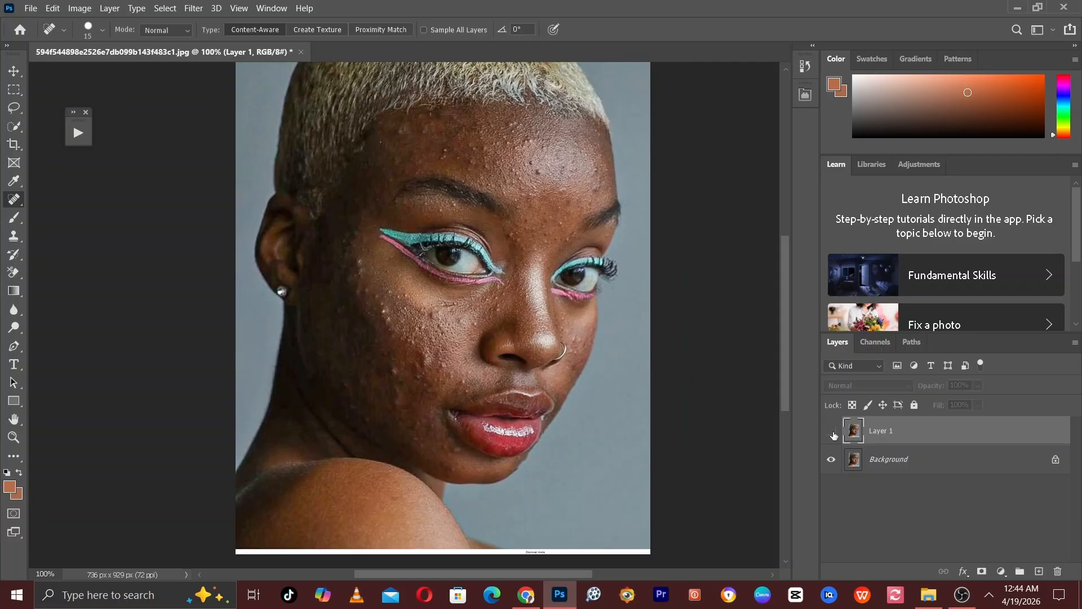
{"action": "left_click", "coordinate": [833, 432]}
{"action": "left_click", "coordinate": [832, 432]}
{"action": "left_click", "coordinate": [833, 432]}
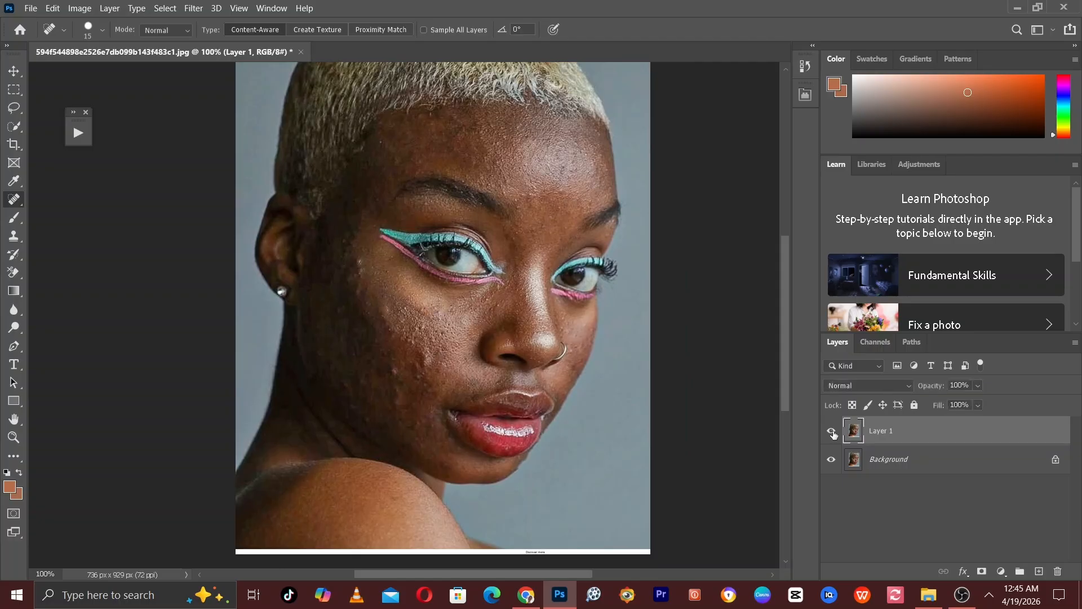
{"action": "left_click", "coordinate": [833, 432]}
{"action": "left_click", "coordinate": [833, 432]}
- Heal the blemishes on the cheek beside the nose ring
{"action": "scroll", "coordinate": [770, 394], "scroll_direction": "up", "scroll_amount": 3}
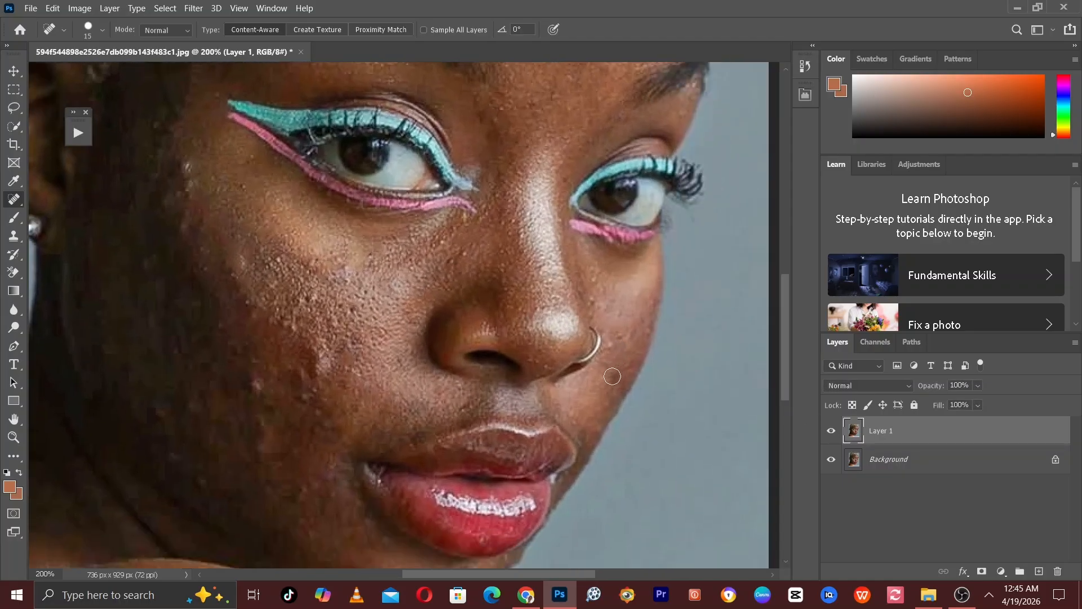
{"action": "left_click_drag", "start_coordinate": [636, 322], "coordinate": [610, 339]}
{"action": "left_click_drag", "start_coordinate": [386, 242], "coordinate": [528, 318]}
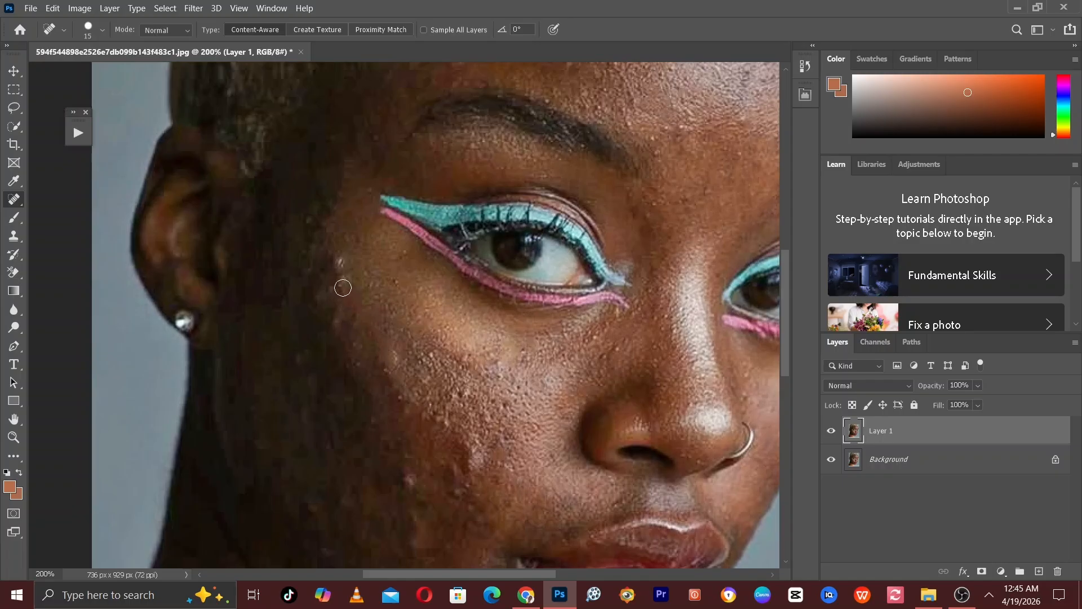
{"action": "left_click_drag", "start_coordinate": [382, 333], "coordinate": [359, 229]}
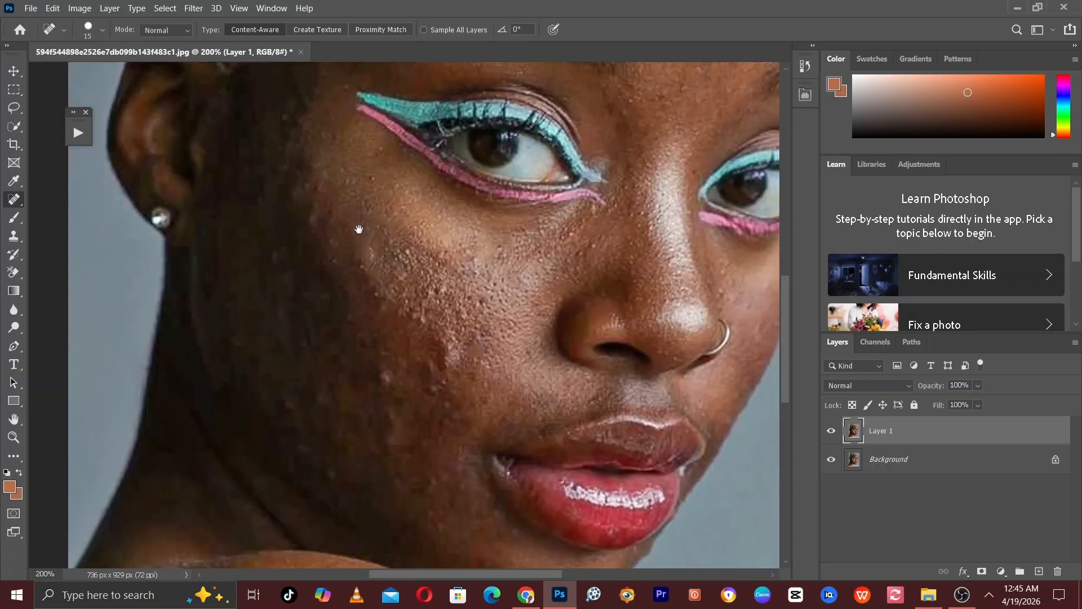
- Heal the bumps and dark spots across the middle of the photo's left cheek, below the eye
{"action": "left_click", "coordinate": [383, 306]}
{"action": "left_click", "coordinate": [437, 294]}
{"action": "left_click", "coordinate": [489, 302]}
{"action": "left_click", "coordinate": [488, 329]}
{"action": "left_click", "coordinate": [473, 256]}
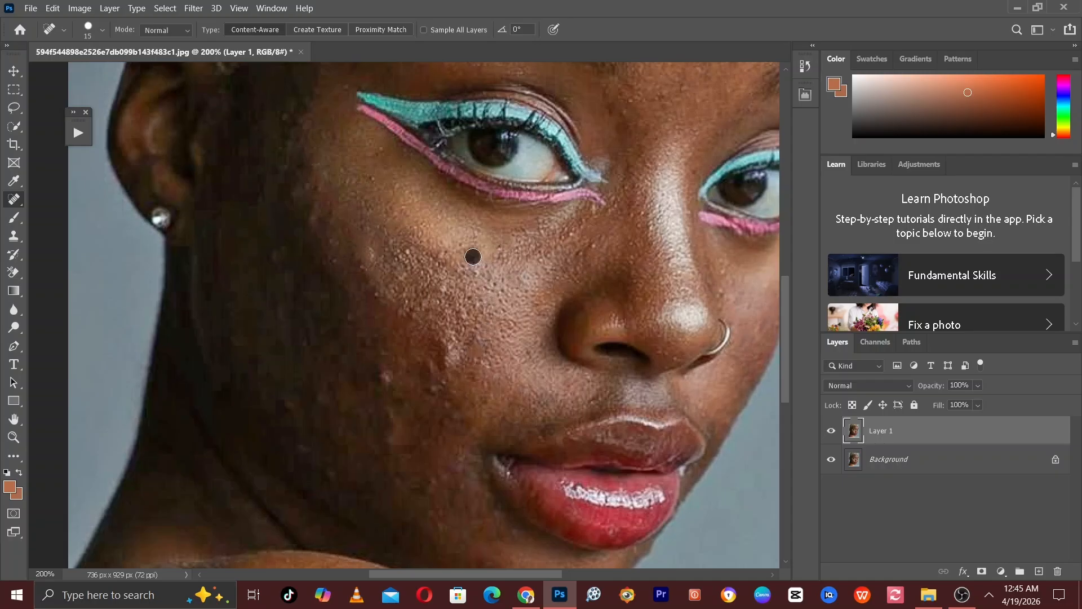
{"action": "left_click", "coordinate": [446, 285]}
{"action": "left_click", "coordinate": [478, 332]}
{"action": "left_click_drag", "start_coordinate": [479, 359], "coordinate": [489, 283]}
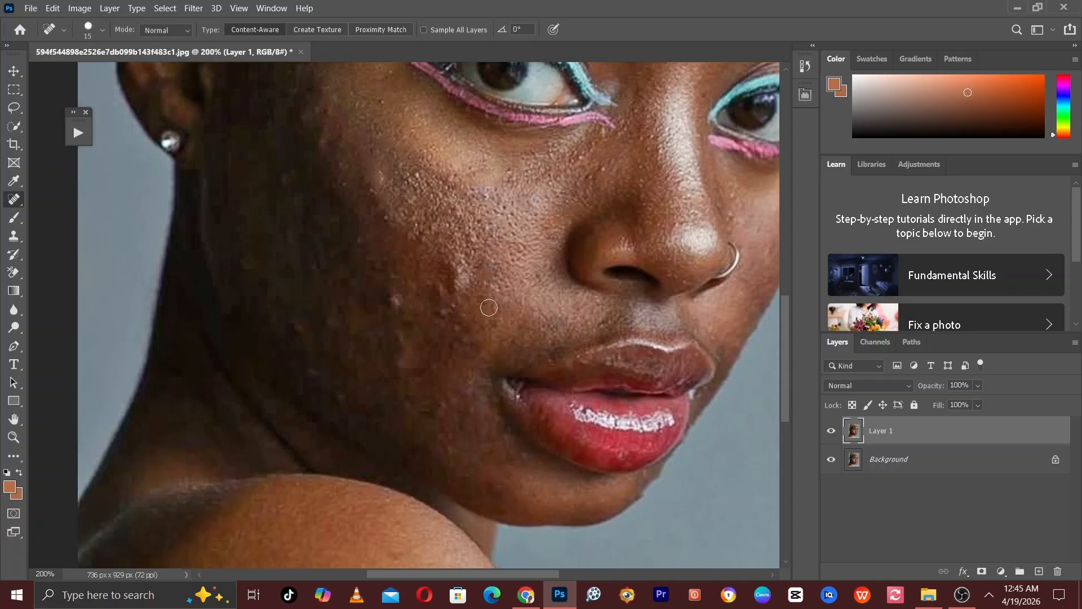
- Heal the spots on the lower cheek beside the photo's left mouth corner with a larger brush
{"action": "key", "text": "bracketright"}
{"action": "left_click", "coordinate": [467, 411]}
{"action": "left_click", "coordinate": [443, 412]}
{"action": "left_click", "coordinate": [452, 436]}
{"action": "mouse_move", "coordinate": [459, 356]}
{"action": "left_mouse_down"}
{"action": "mouse_move", "coordinate": [458, 316]}
{"action": "mouse_move", "coordinate": [488, 316]}
{"action": "left_mouse_up"}
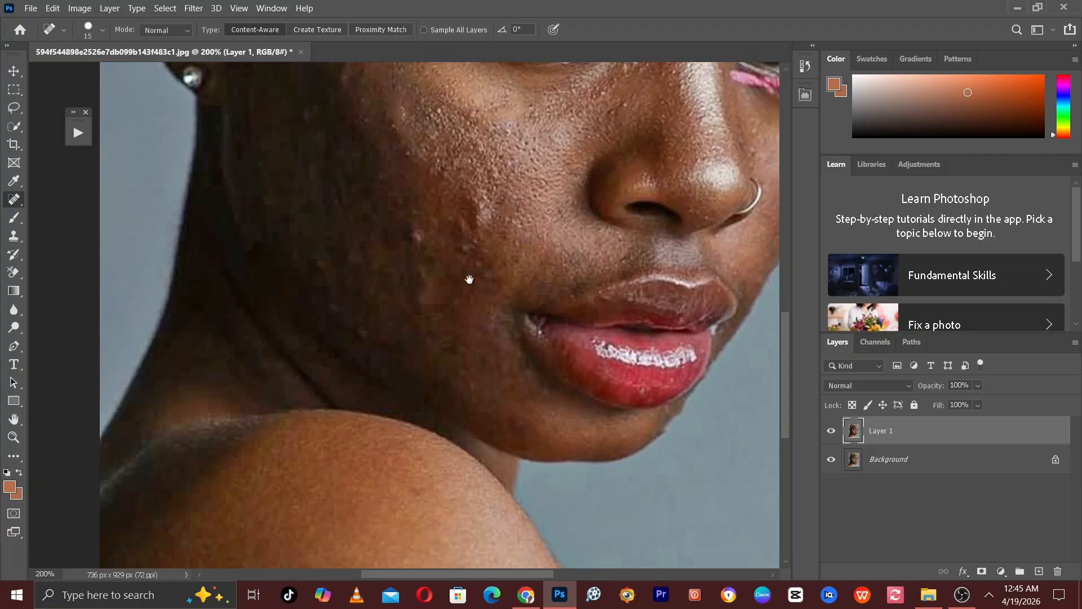
{"action": "left_click_drag", "start_coordinate": [466, 280], "coordinate": [465, 351]}
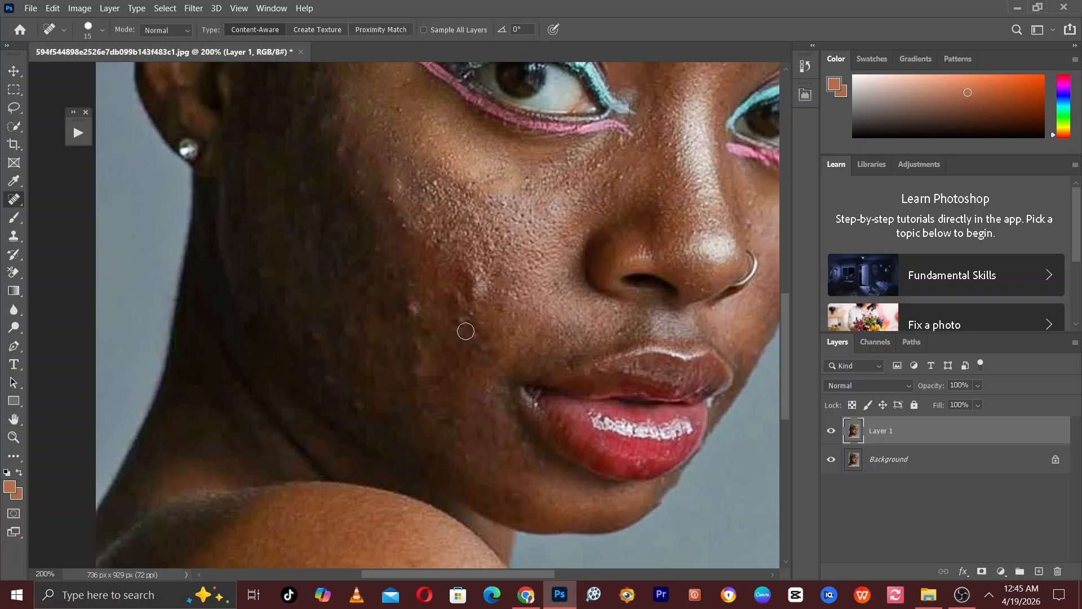
- Switch to the Healing Brush Tool and set its brush size to 20
{"action": "right_click", "coordinate": [14, 206]}
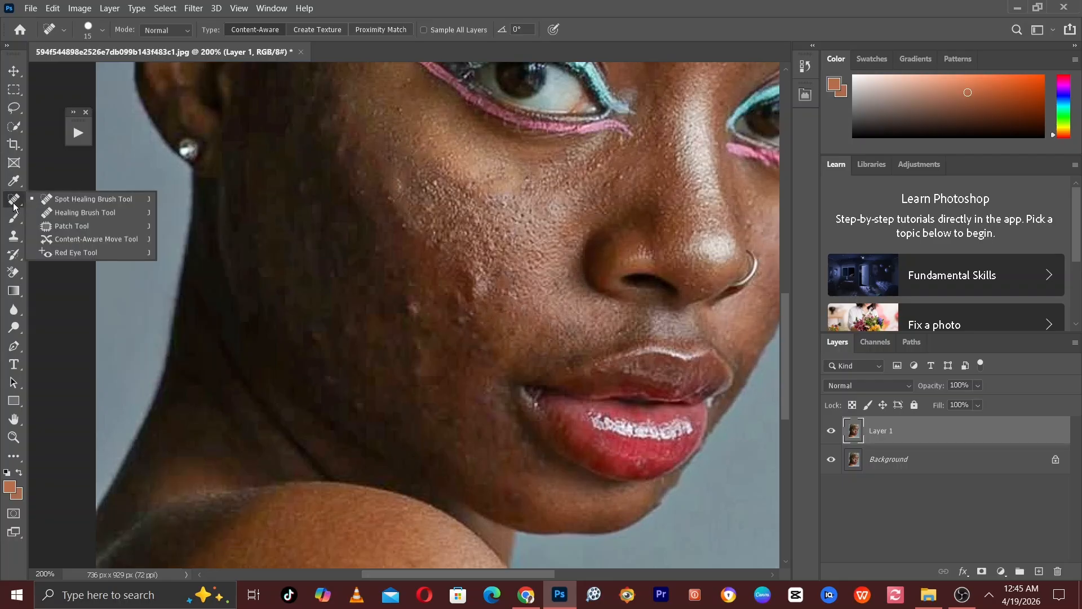
{"action": "left_click", "coordinate": [90, 213]}
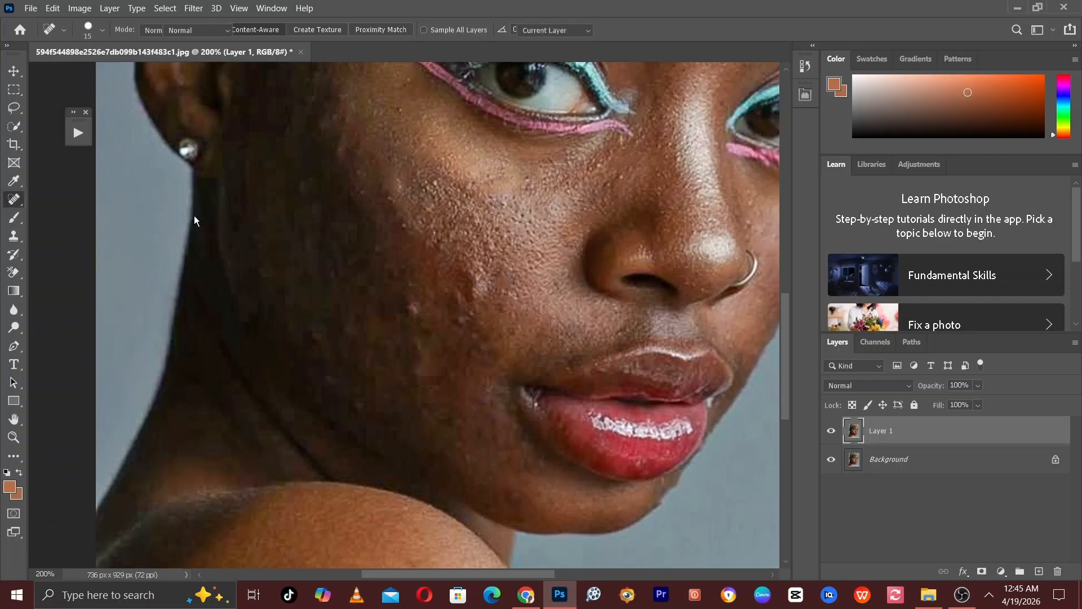
{"action": "left_click", "coordinate": [482, 354]}
{"action": "left_click", "coordinate": [546, 234]}
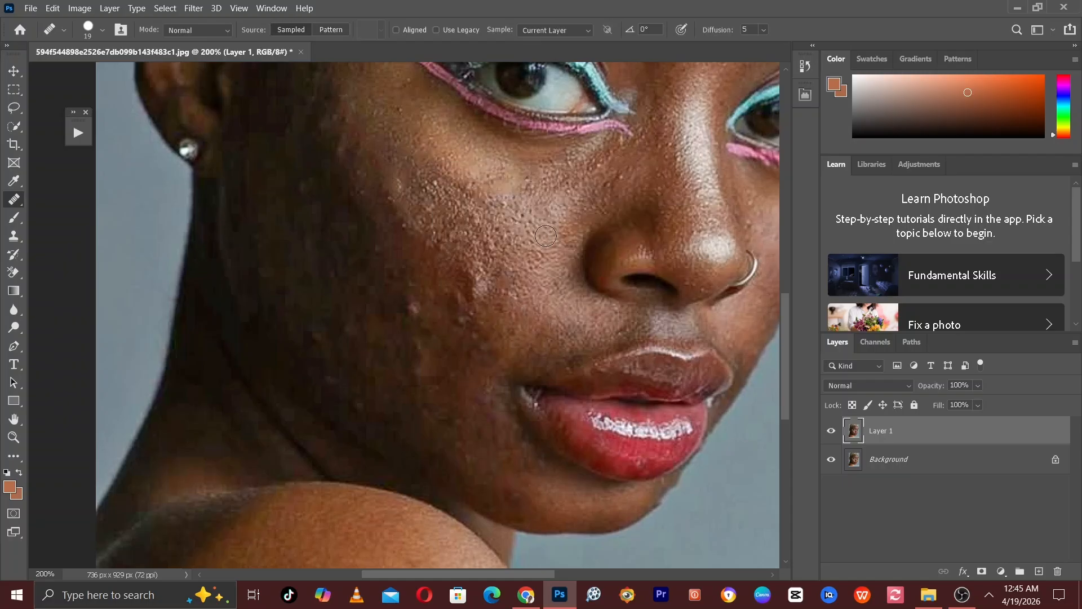
{"action": "key", "text": "bracketright"}
{"action": "key", "text": "bracketright"}
{"action": "key", "text": "bracketleft"}
- Sample clean skin and heal the raised bumps on the photo's left cheek, enlarging the brush to 25
{"action": "left_click", "coordinate": [486, 310]}
{"action": "left_click", "coordinate": [483, 317], "text": "alt"}
{"action": "scroll", "coordinate": [421, 391], "scroll_direction": "down", "scroll_amount": 2}
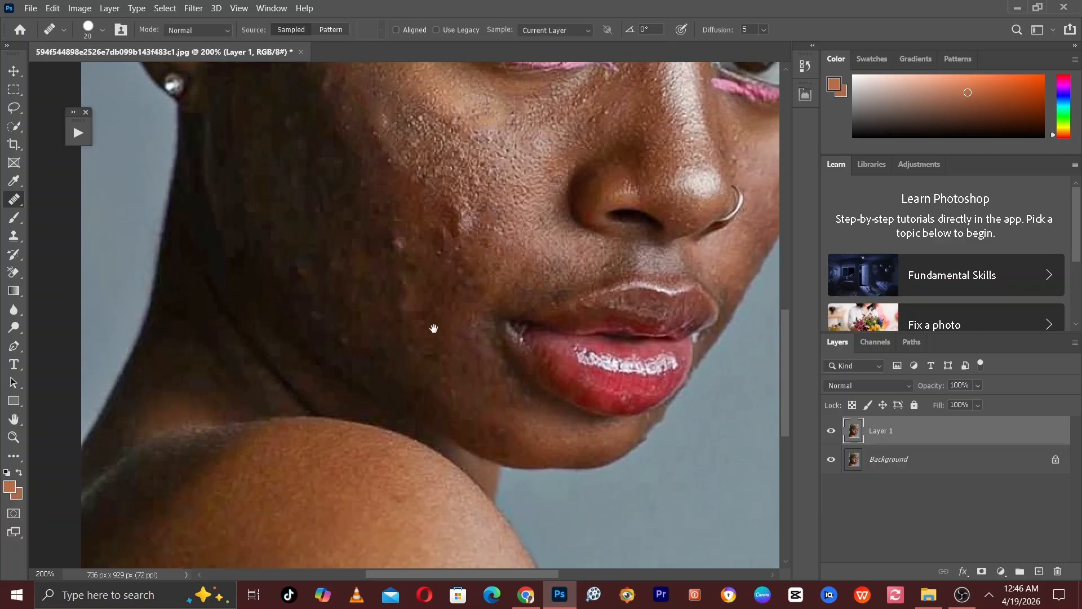
{"action": "scroll", "coordinate": [434, 323], "scroll_direction": "up", "scroll_amount": 1}
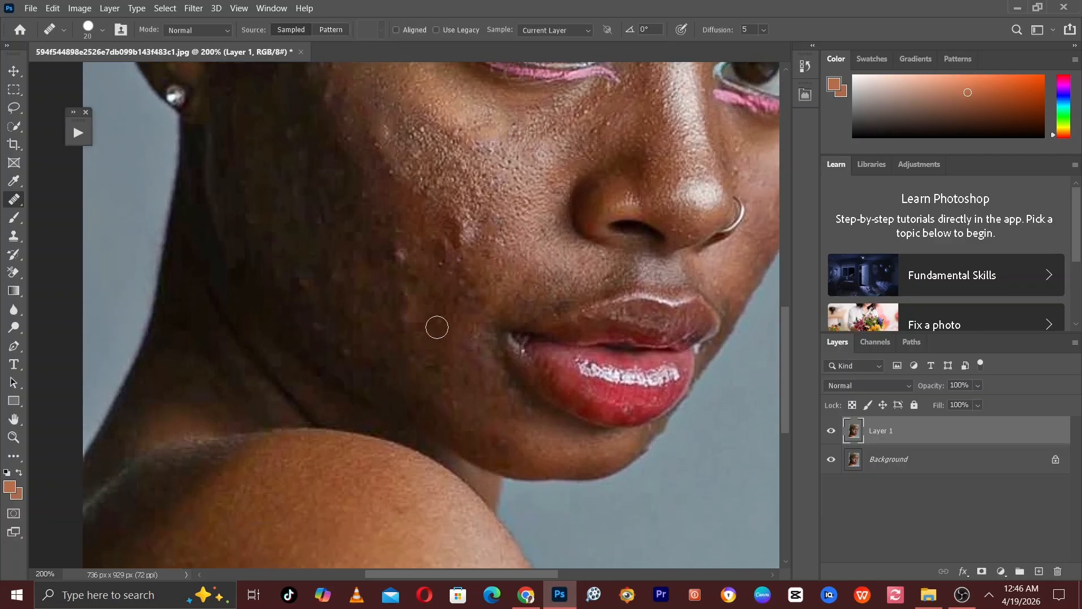
{"action": "left_click", "coordinate": [408, 240], "text": "alt"}
{"action": "left_click", "coordinate": [400, 253]}
{"action": "key", "text": "bracketright"}
{"action": "left_click", "coordinate": [411, 239], "text": "alt"}
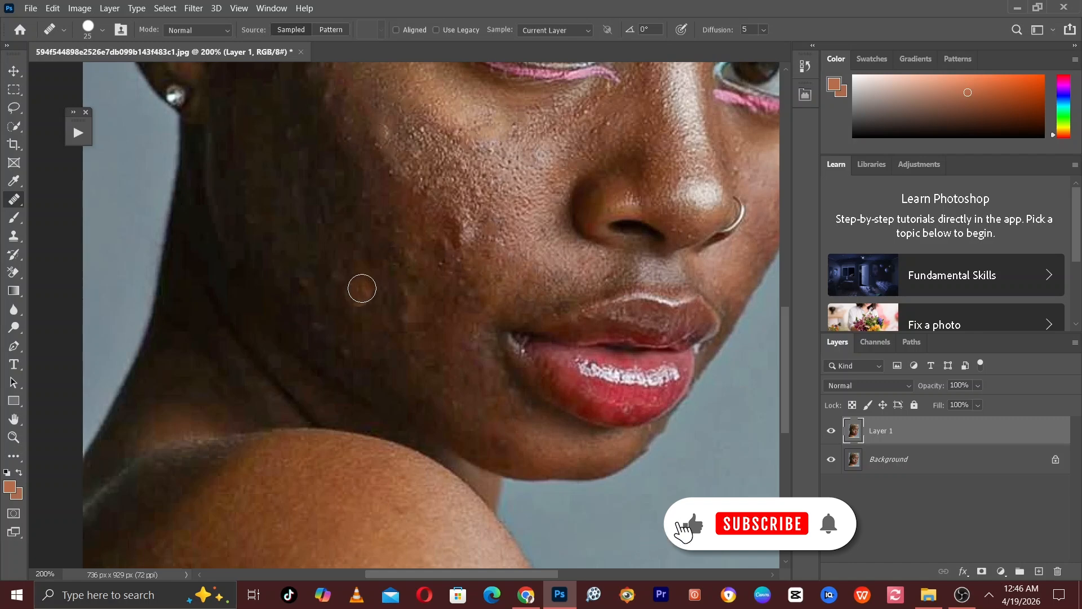
- Reduce the brush size to 20 and sample skin near the jaw to heal the marks along the photo's left jawline
{"action": "left_click_drag", "start_coordinate": [392, 344], "coordinate": [434, 351]}
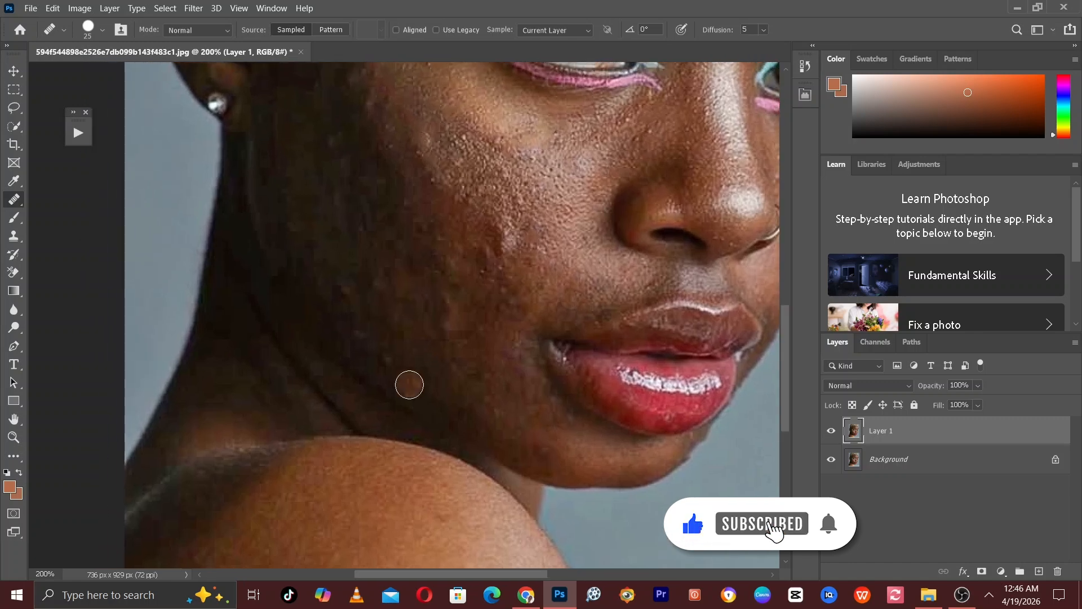
{"action": "key", "text": "bracketleft"}
{"action": "left_click", "coordinate": [403, 377], "text": "alt"}
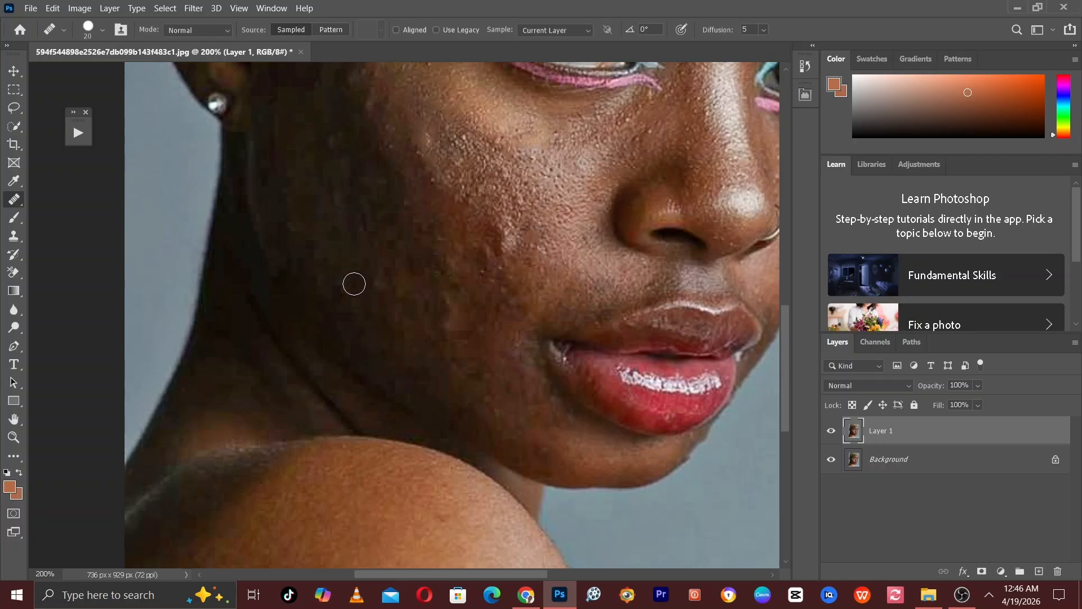
{"action": "scroll", "coordinate": [418, 271], "scroll_direction": "up", "scroll_amount": 5}
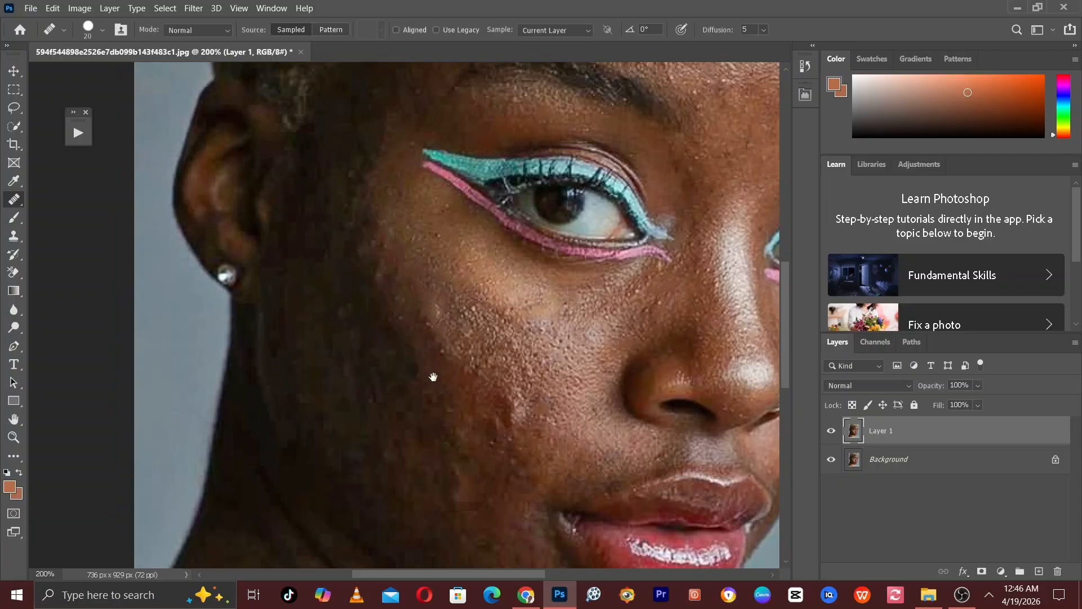
- Sample nearby skin and heal the dark marks on the lower cheek outward from the photo's left mouth corner
{"action": "mouse_move", "coordinate": [433, 377]}
{"action": "left_mouse_down"}
{"action": "mouse_move", "coordinate": [367, 251]}
{"action": "mouse_move", "coordinate": [393, 276]}
{"action": "mouse_move", "coordinate": [376, 203]}
{"action": "left_mouse_up"}
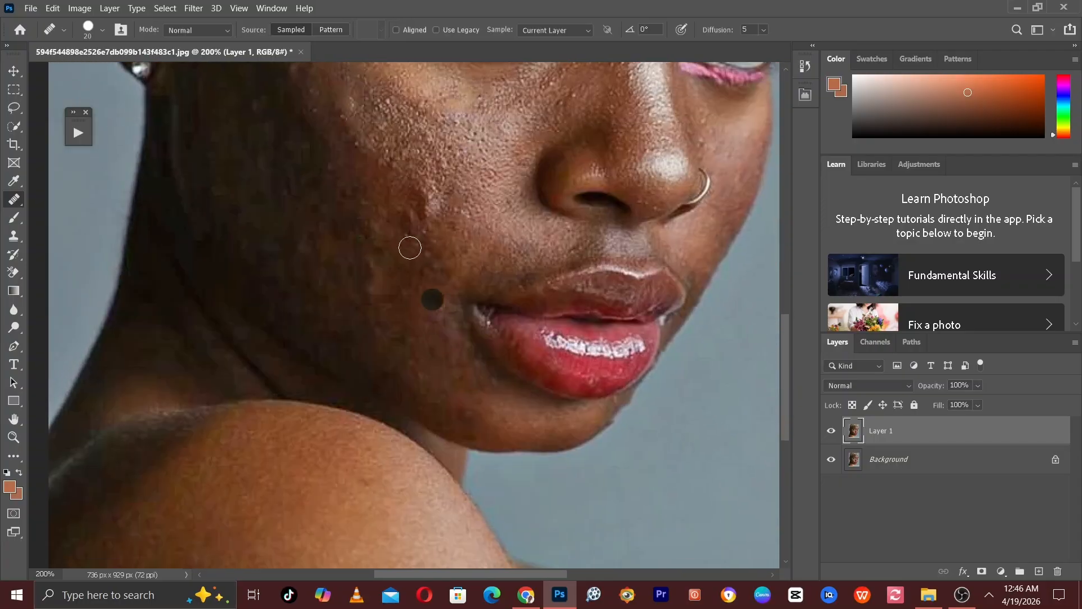
{"action": "left_click", "coordinate": [414, 294], "text": "alt"}
{"action": "left_click", "coordinate": [424, 272]}
{"action": "left_click_drag", "start_coordinate": [434, 300], "coordinate": [432, 349]}
{"action": "left_click", "coordinate": [442, 337], "text": "alt"}
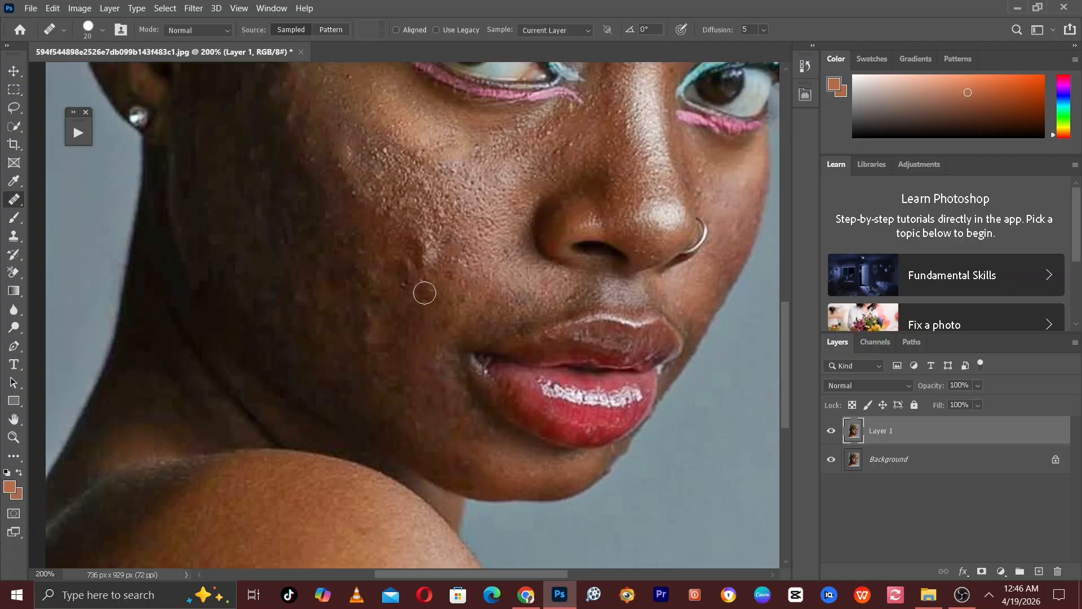
- Heal the remaining marks just above the photo's left mouth corner, resampling clean skin beside each one
{"action": "left_click_drag", "start_coordinate": [414, 264], "coordinate": [416, 297]}
{"action": "left_click", "coordinate": [463, 350], "text": "alt"}
{"action": "left_click_drag", "start_coordinate": [465, 335], "coordinate": [444, 341]}
{"action": "left_click", "coordinate": [451, 317], "text": "alt"}
{"action": "left_click", "coordinate": [451, 310]}
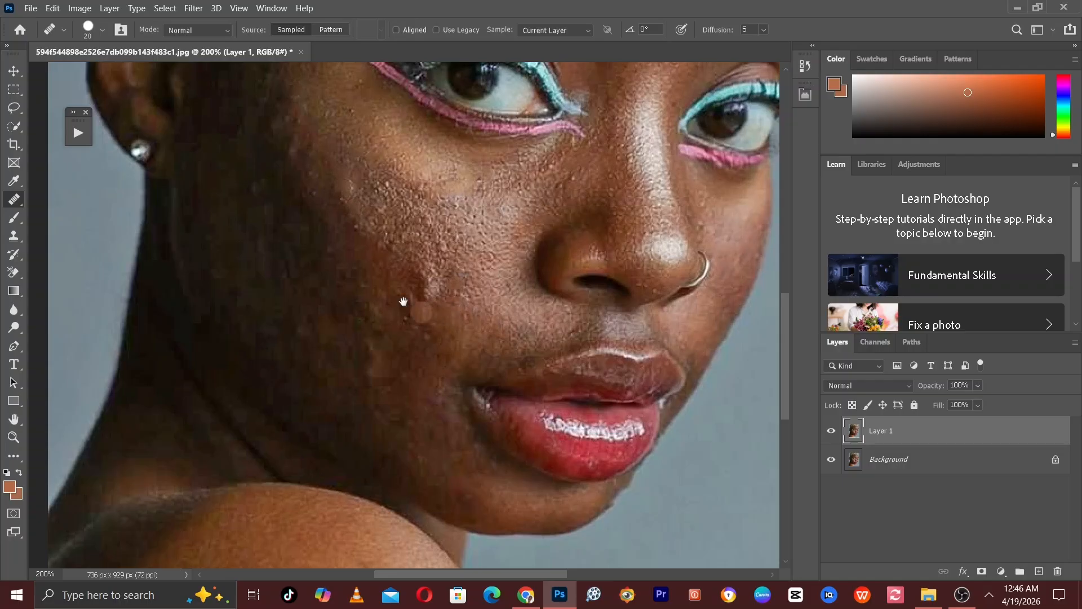
{"action": "left_click_drag", "start_coordinate": [403, 300], "coordinate": [412, 329]}
{"action": "mouse_move", "coordinate": [550, 217]}
{"action": "left_mouse_down"}
{"action": "mouse_move", "coordinate": [452, 435]}
{"action": "mouse_move", "coordinate": [491, 321]}
{"action": "left_mouse_up"}
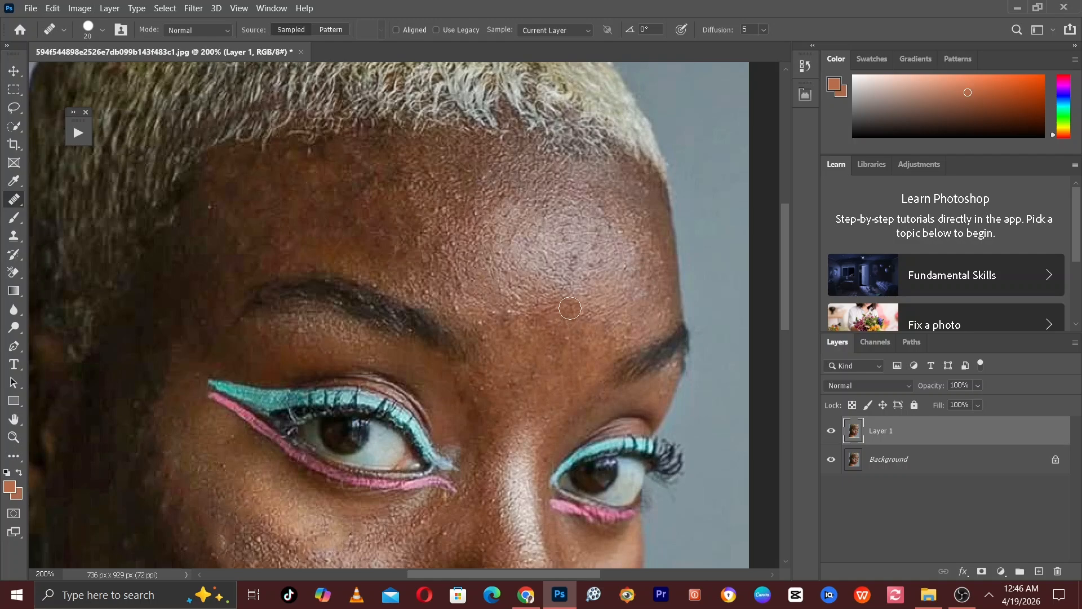
- Enlarge the Healing Brush to 35 and heal the raised bumps on the photo's left cheek, above the mouth corner
{"action": "key", "text": "space"}
{"action": "left_click_drag", "start_coordinate": [471, 329], "coordinate": [470, 232]}
{"action": "left_click_drag", "start_coordinate": [443, 314], "coordinate": [452, 196]}
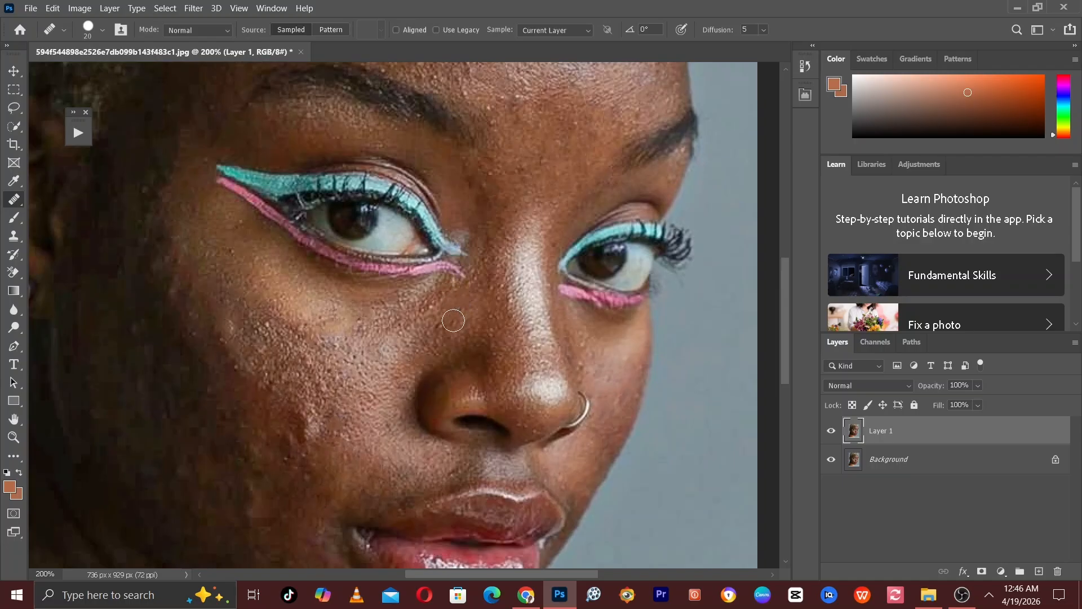
{"action": "key", "text": "space"}
{"action": "left_click_drag", "start_coordinate": [398, 340], "coordinate": [438, 235]}
{"action": "left_click_drag", "start_coordinate": [391, 312], "coordinate": [456, 304]}
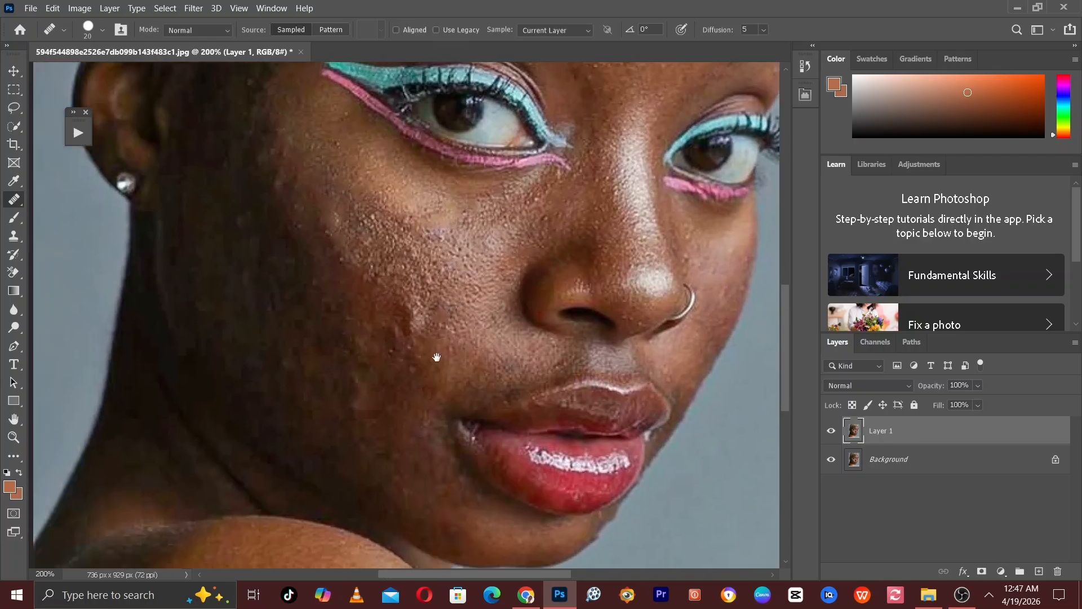
{"action": "left_click_drag", "start_coordinate": [437, 357], "coordinate": [458, 390]}
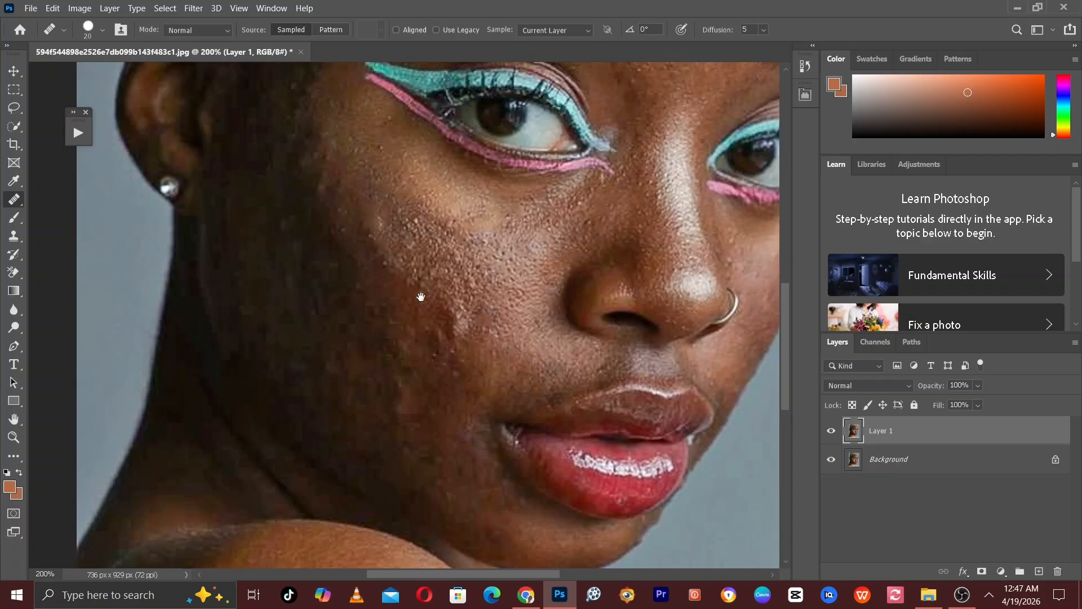
{"action": "left_click_drag", "start_coordinate": [421, 297], "coordinate": [404, 209]}
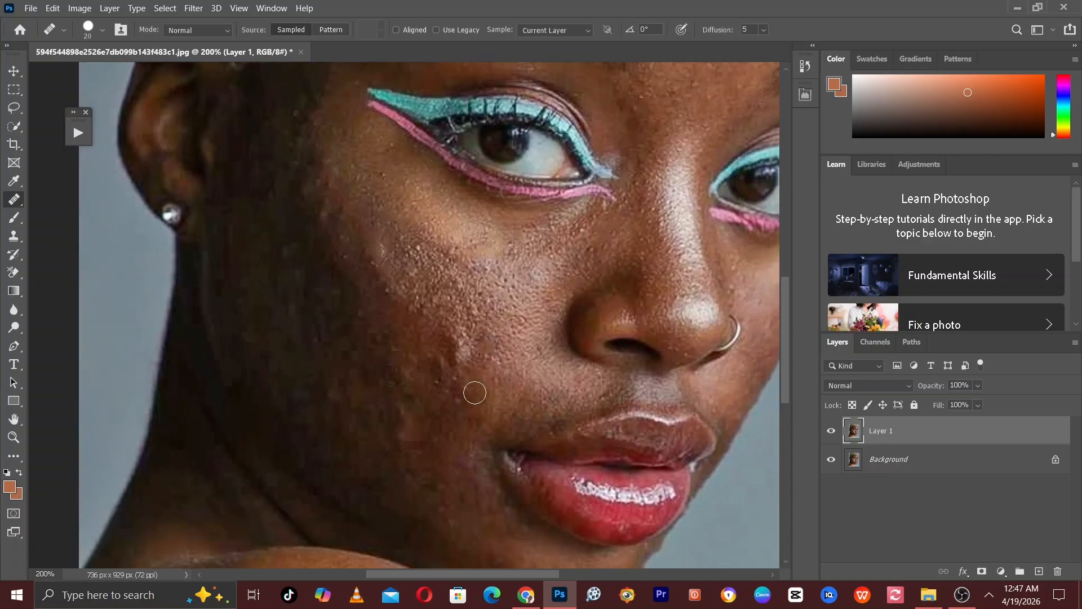
{"action": "left_click", "coordinate": [459, 355]}
{"action": "key", "text": "bracketright"}
{"action": "key", "text": "bracketright"}
{"action": "key", "text": "bracketright"}
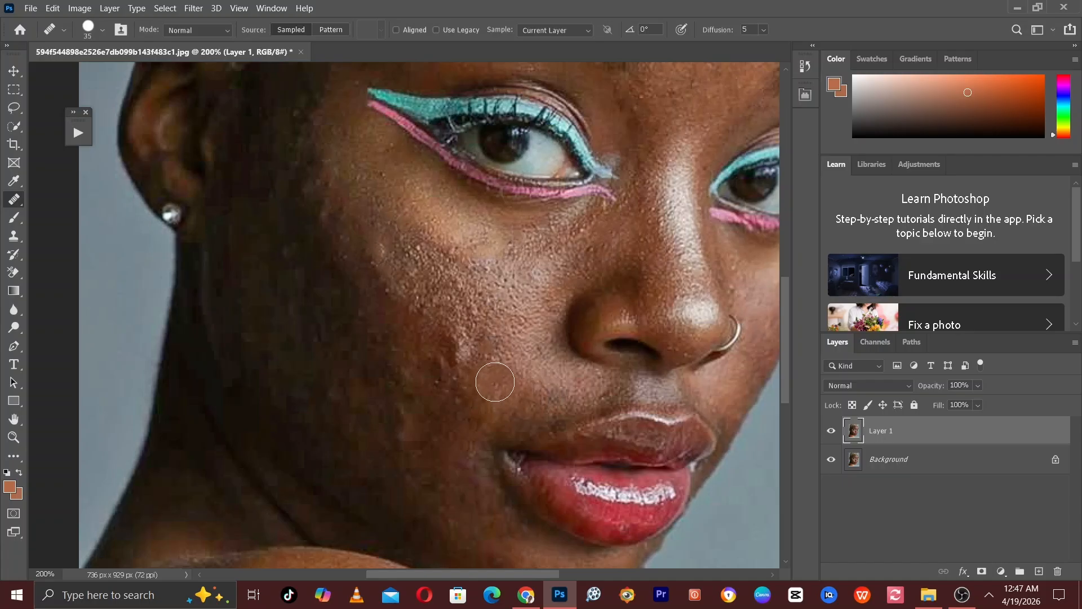
{"action": "left_click", "coordinate": [487, 378]}
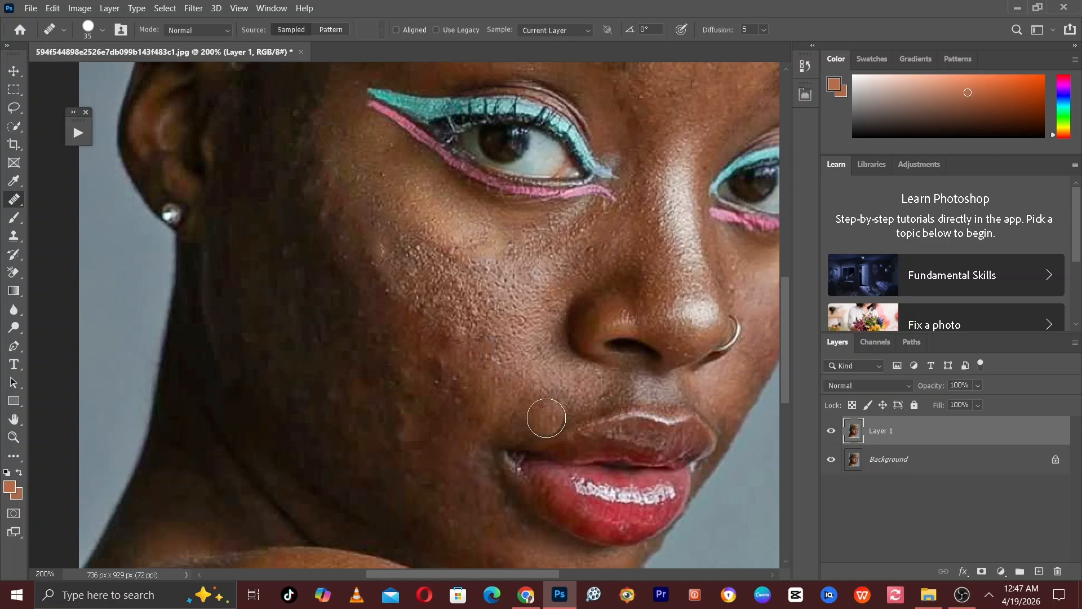
- Toggle the visibility of Layer 1 to compare the retouched cheek with the original, leaving the layer shown
{"action": "left_click", "coordinate": [833, 433]}
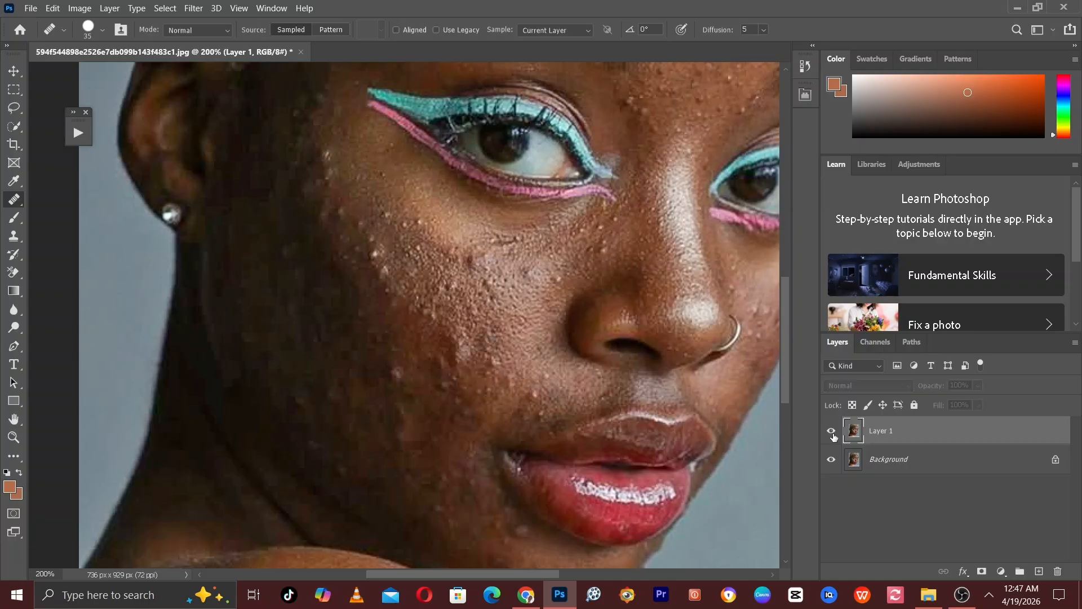
{"action": "left_click", "coordinate": [833, 433]}
{"action": "left_click", "coordinate": [833, 433]}
{"action": "left_click", "coordinate": [833, 433]}
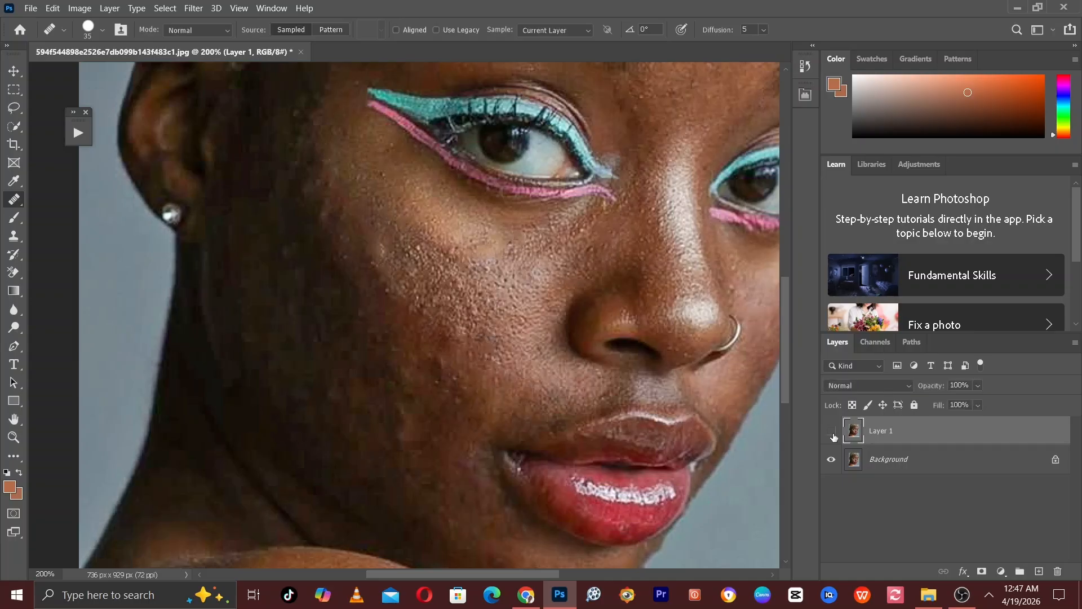
{"action": "left_click", "coordinate": [832, 433]}
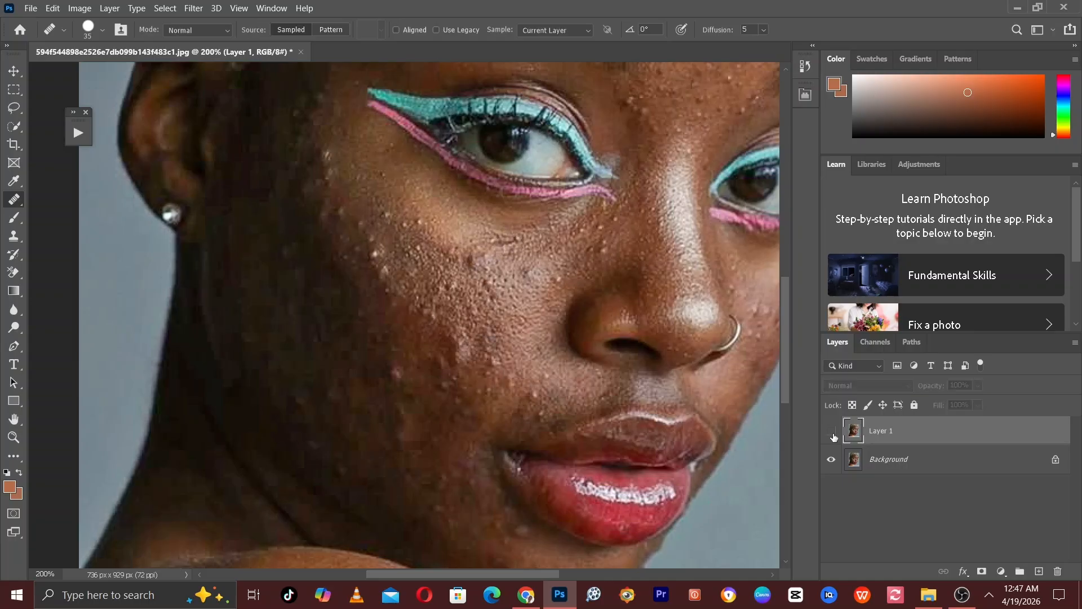
{"action": "left_click", "coordinate": [832, 433]}
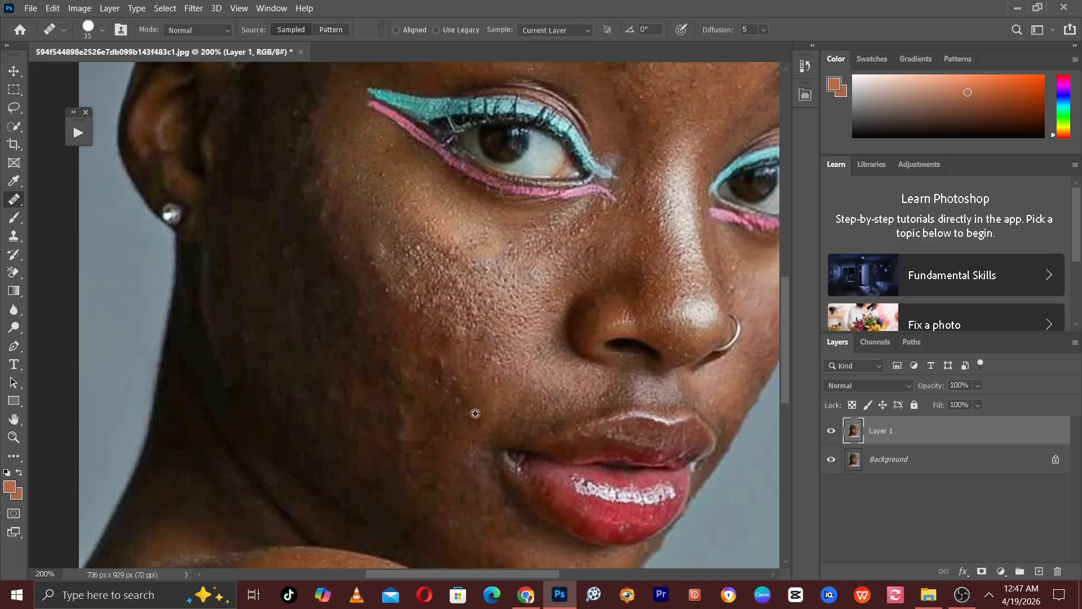
- Heal the remaining uneven patches on the middle of the photo's left cheek, resampling clean skin nearby
{"action": "left_click_drag", "start_coordinate": [460, 396], "coordinate": [467, 367]}
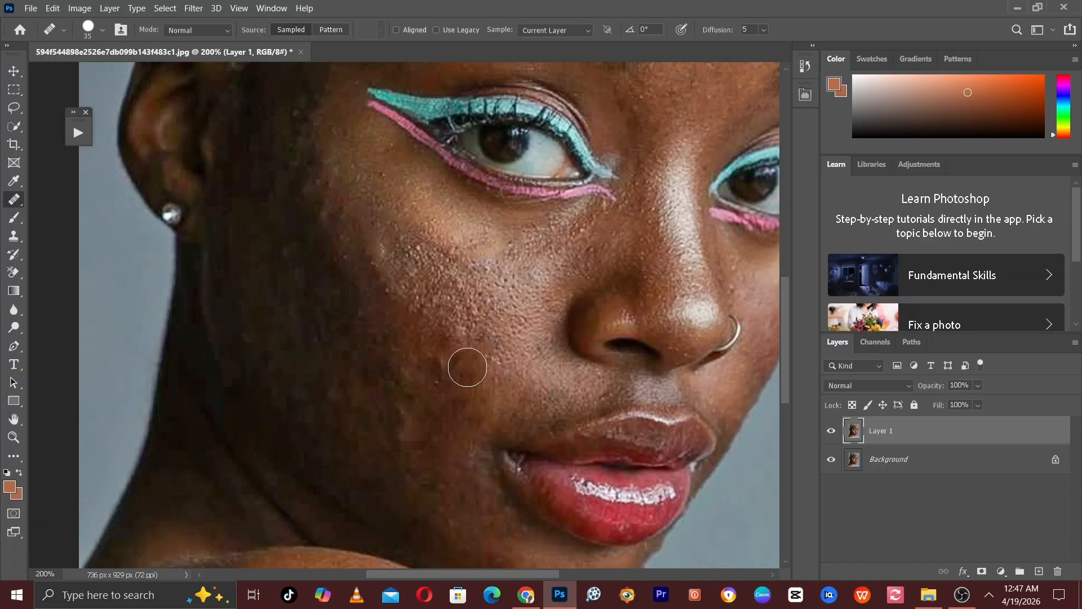
{"action": "left_click", "coordinate": [461, 360], "text": "alt"}
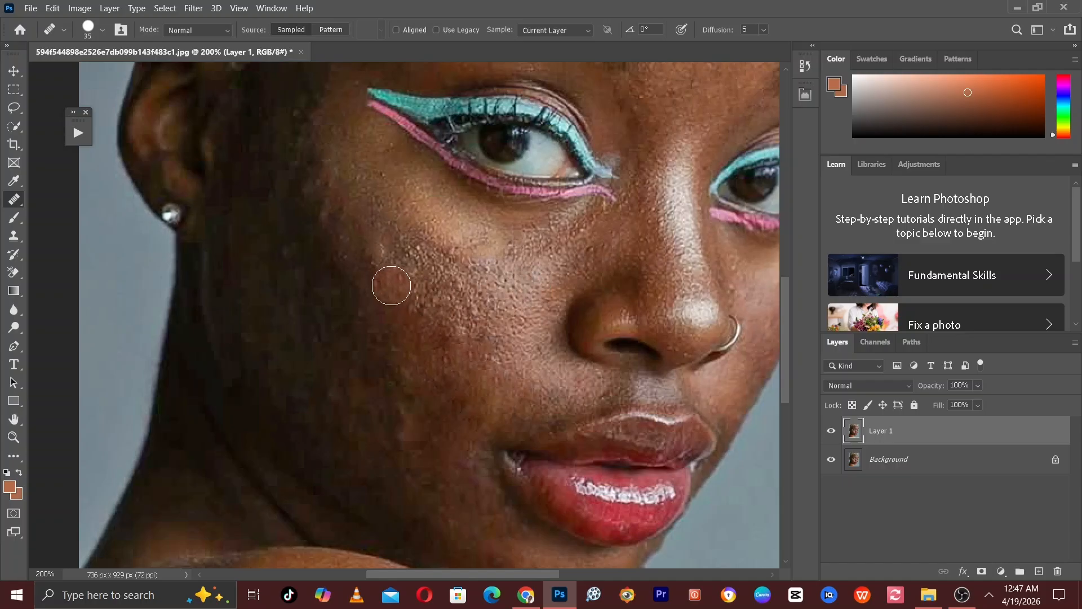
{"action": "left_click_drag", "start_coordinate": [421, 343], "coordinate": [422, 349]}
- Reduce the brush size to 25 and heal the marks along the lower cheek and chin with freshly sampled skin
{"action": "scroll", "coordinate": [420, 333], "scroll_direction": "down", "scroll_amount": 5}
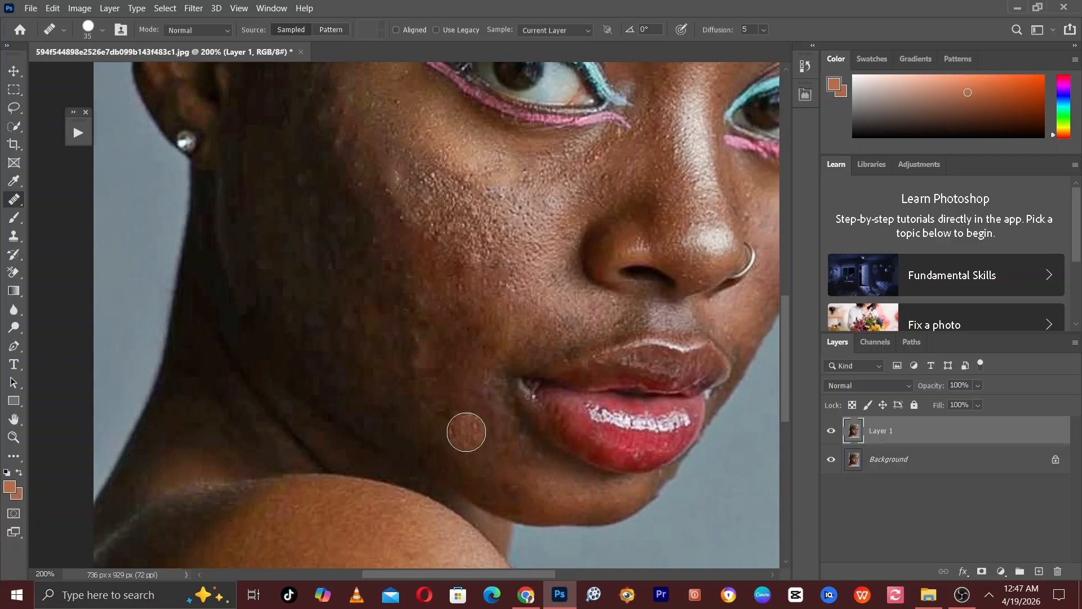
{"action": "key", "text": "bracketleft"}
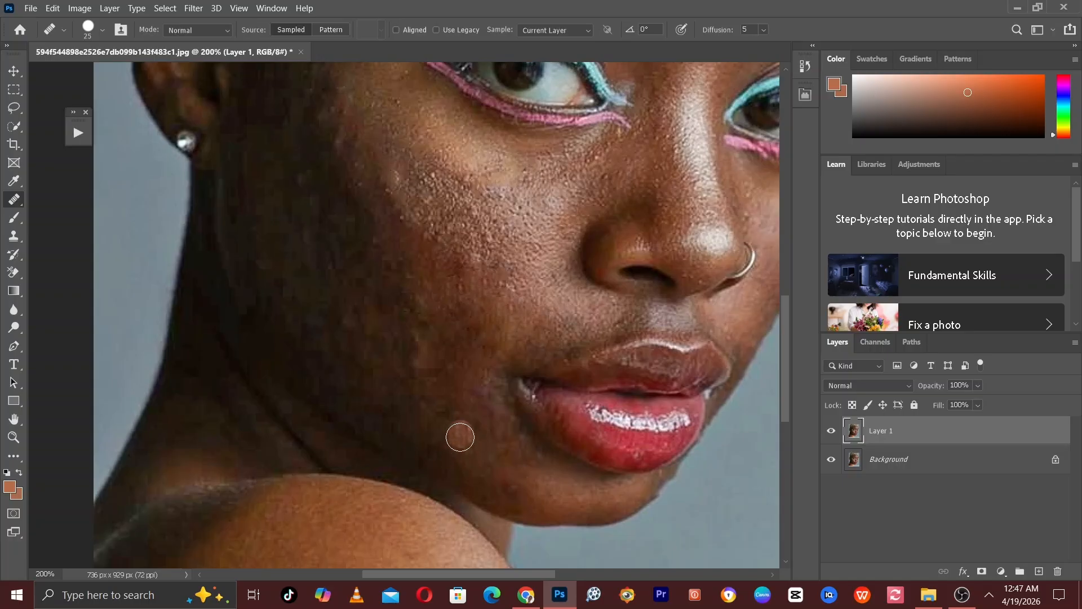
{"action": "left_click", "coordinate": [458, 432], "text": "alt"}
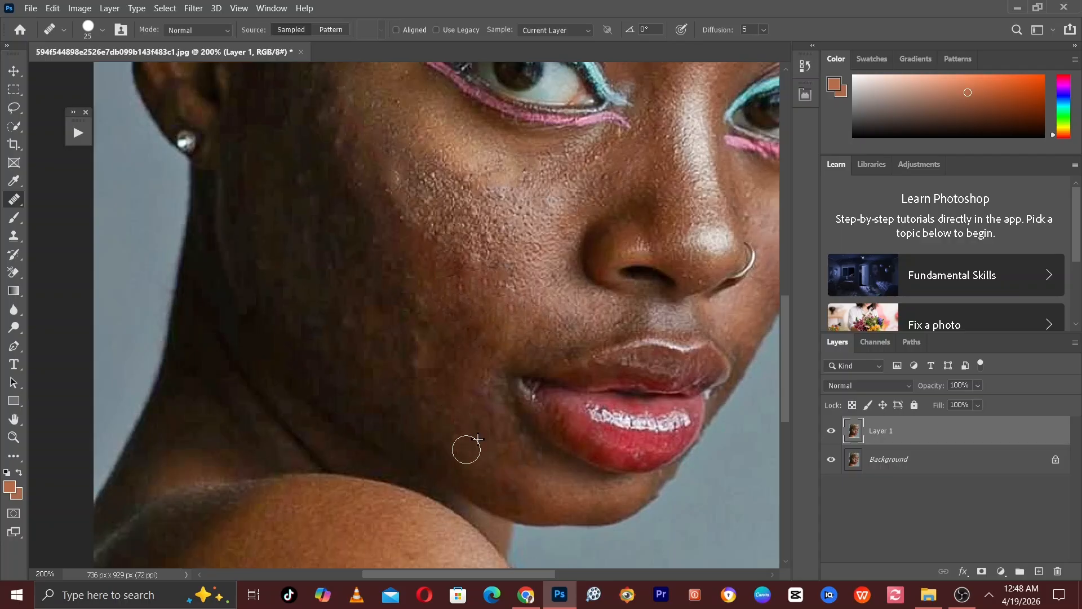
{"action": "left_click", "coordinate": [520, 475]}
{"action": "left_click", "coordinate": [530, 478], "text": "alt"}
{"action": "left_click_drag", "start_coordinate": [553, 486], "coordinate": [524, 430]}
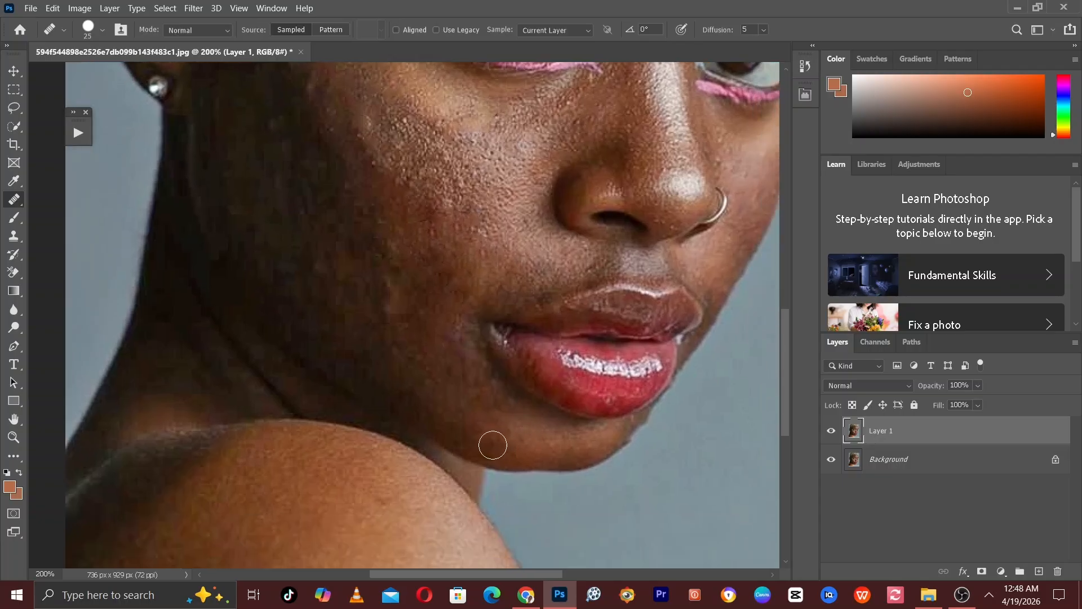
- Enlarge the brush to 35 and heal the uneven skin on the lower cheek and along the photo's left jawline
{"action": "left_click_drag", "start_coordinate": [435, 328], "coordinate": [459, 425]}
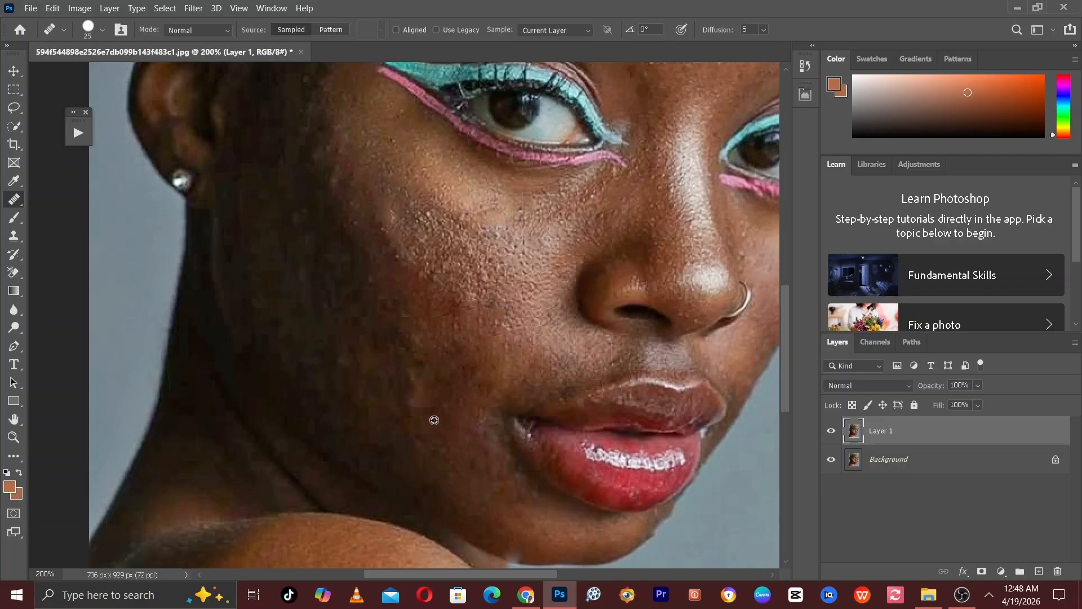
{"action": "key", "text": "bracketright"}
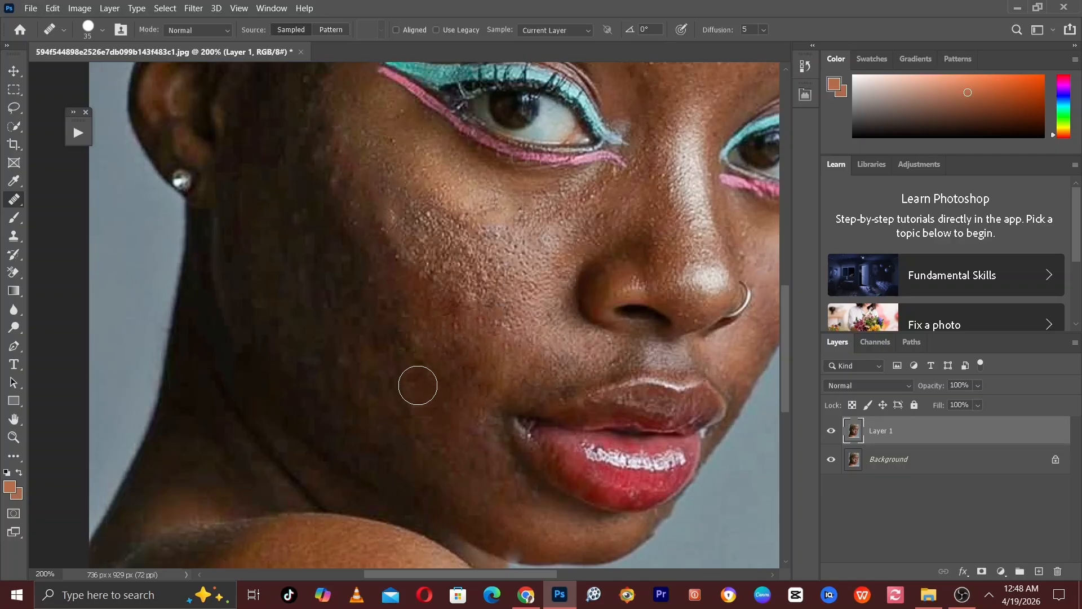
{"action": "key", "text": "bracketright"}
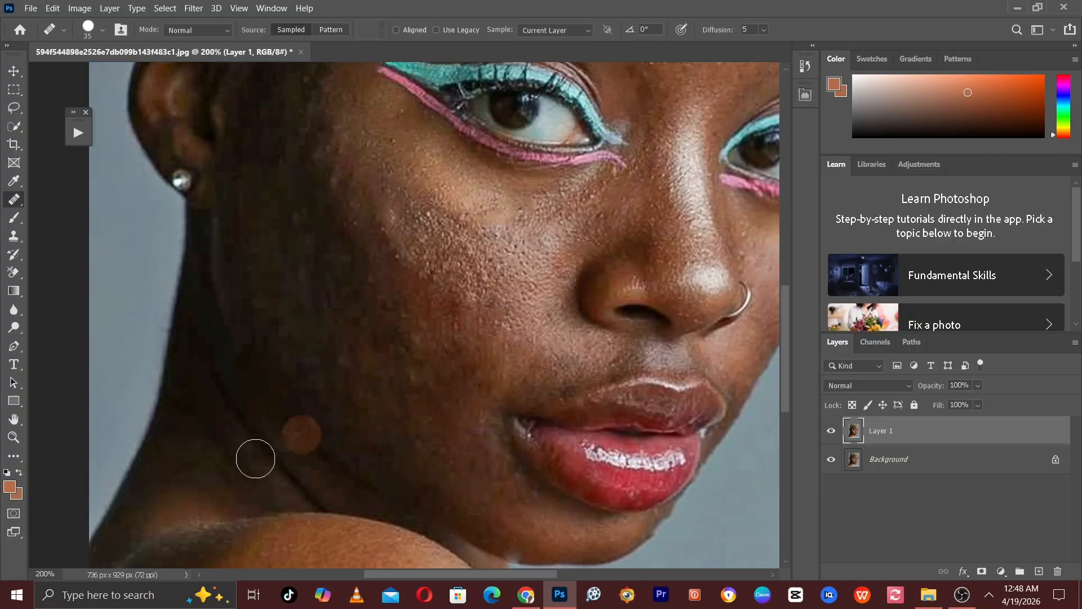
{"action": "left_click_drag", "start_coordinate": [426, 406], "coordinate": [426, 444]}
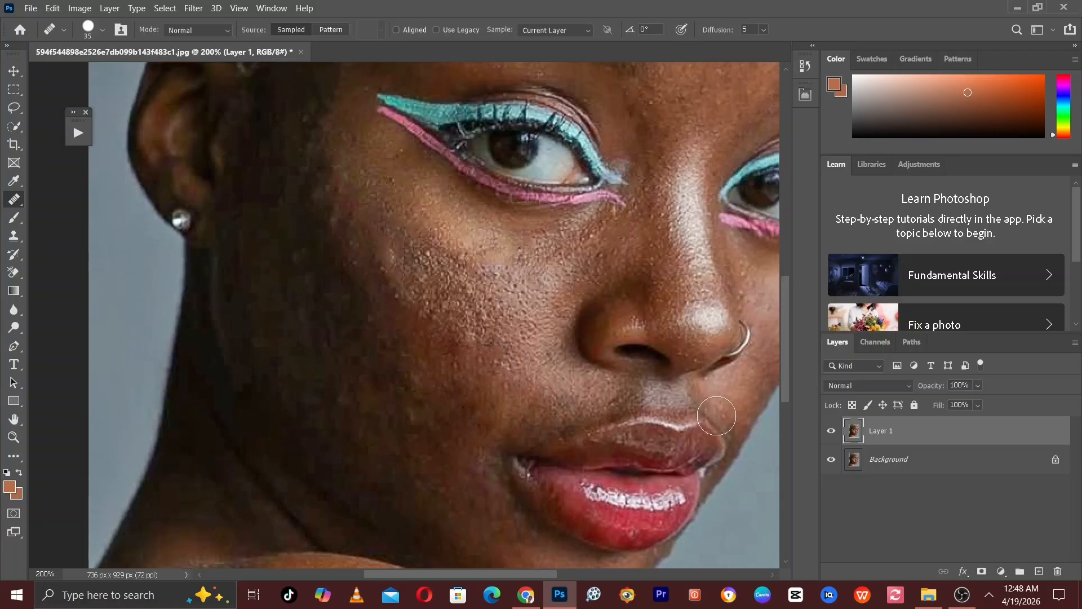
- Hide and show Layer 1 again to compare the healed cheek and jaw with the original photo
{"action": "left_click", "coordinate": [831, 431]}
{"action": "left_click", "coordinate": [831, 431]}
{"action": "left_click", "coordinate": [831, 431]}
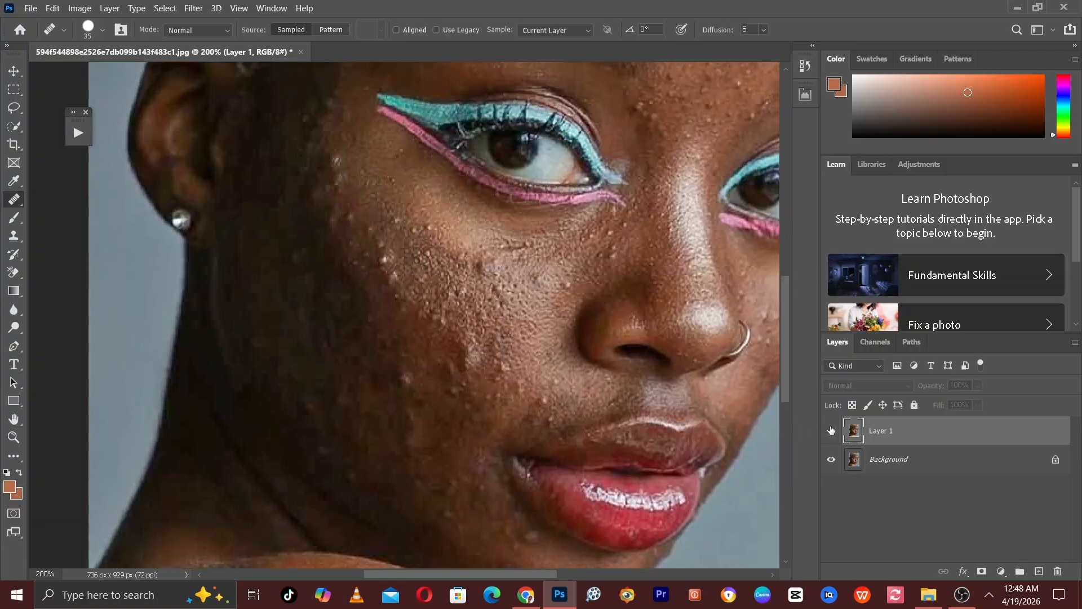
{"action": "left_click", "coordinate": [831, 430]}
- Reduce the brush size to 30 and heal the marks on the photo's left temple and below it, resampling nearby skin
{"action": "left_click_drag", "start_coordinate": [313, 94], "coordinate": [364, 240]}
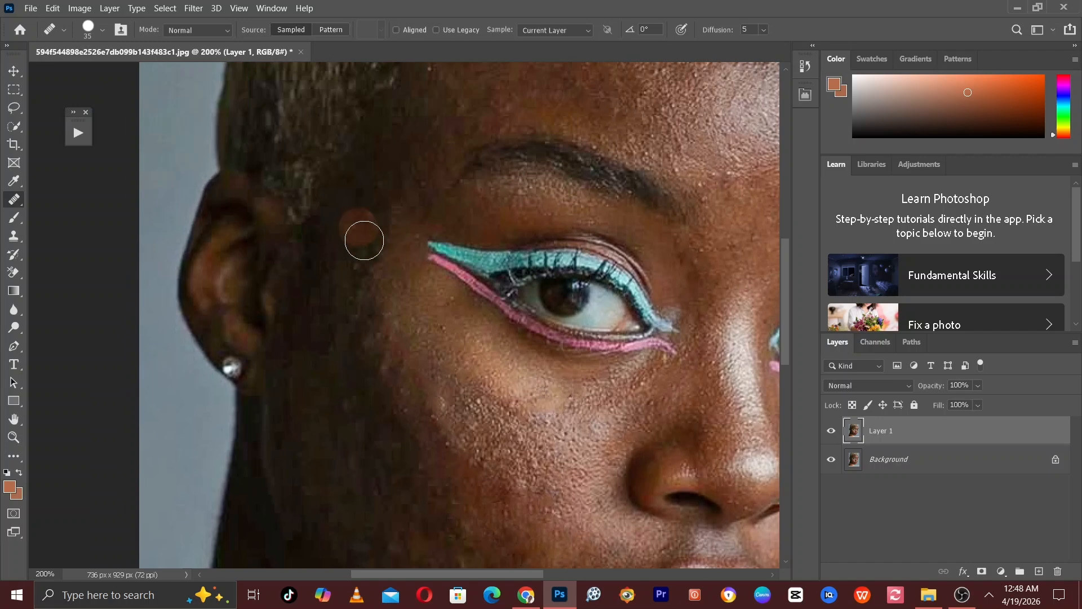
{"action": "key", "text": "bracketleft"}
{"action": "left_click", "coordinate": [354, 225]}
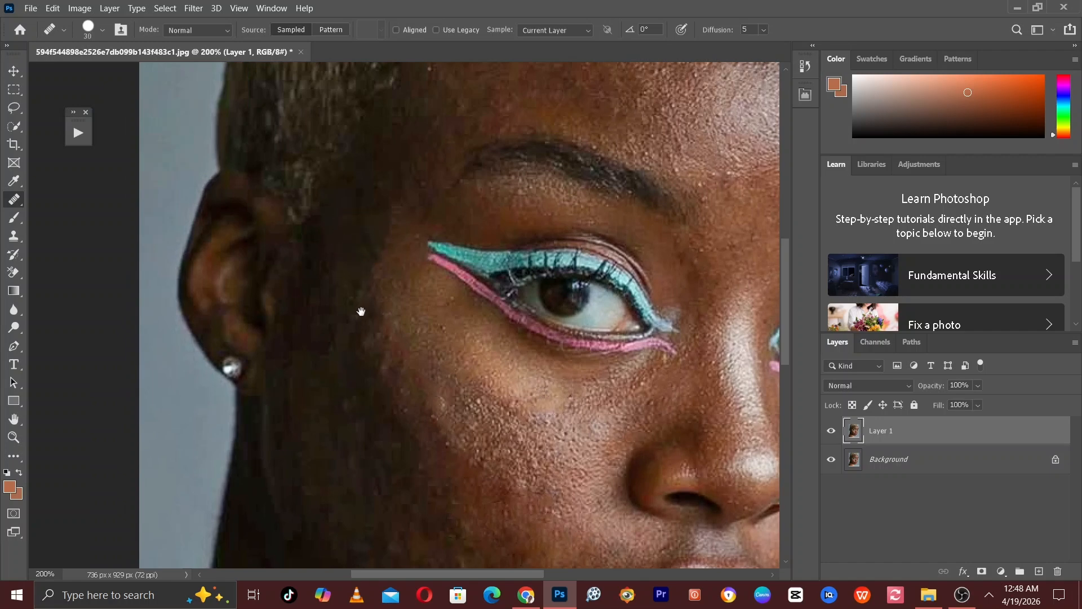
{"action": "left_click_drag", "start_coordinate": [362, 312], "coordinate": [347, 240]}
{"action": "left_click", "coordinate": [343, 269], "text": "alt"}
{"action": "left_click", "coordinate": [359, 260]}
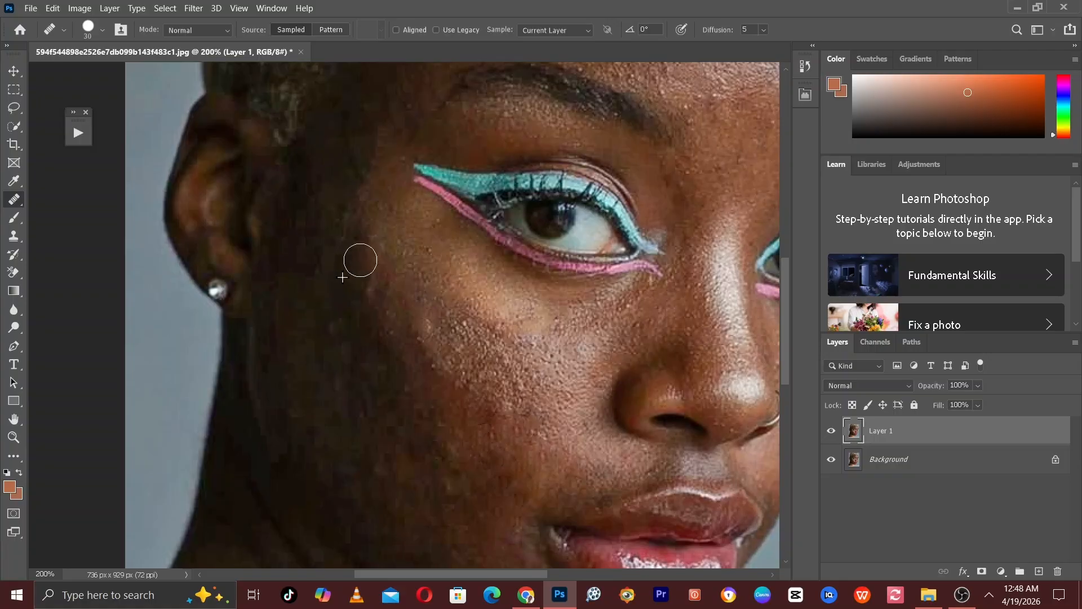
- With the Clone Stamp at size 45, sample clean skin and clone it over the area below the inner end of the photo's right eyebrow
{"action": "mouse_move", "coordinate": [449, 288]}
{"action": "left_mouse_down"}
{"action": "mouse_move", "coordinate": [383, 237]}
{"action": "mouse_move", "coordinate": [305, 304]}
{"action": "mouse_move", "coordinate": [299, 365]}
{"action": "left_mouse_up"}
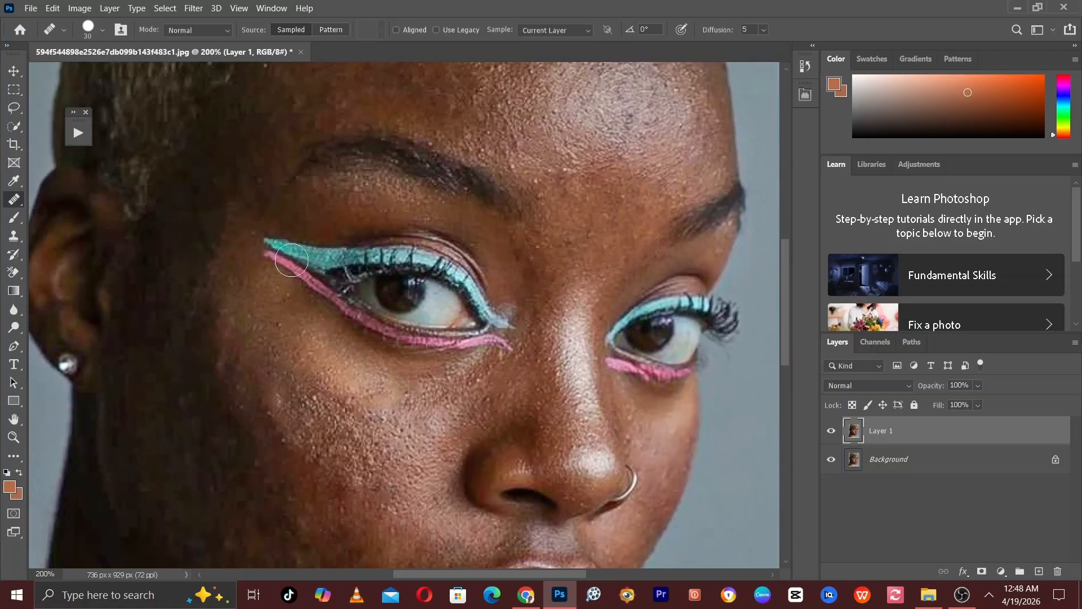
{"action": "left_click", "coordinate": [14, 238]}
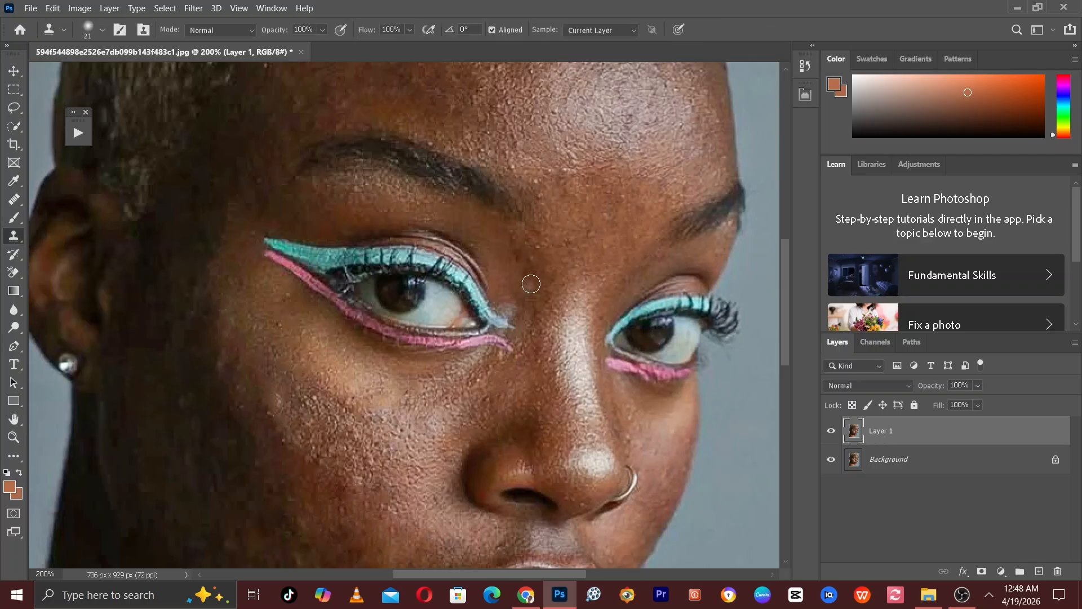
{"action": "key", "text": "bracketright"}
{"action": "key", "text": "bracketright"}
{"action": "key", "text": "bracketright"}
{"action": "key", "text": "bracketright"}
{"action": "key", "text": "bracketright"}
{"action": "left_click", "coordinate": [620, 249], "text": "alt"}
{"action": "left_click", "coordinate": [628, 242]}
{"action": "left_click", "coordinate": [632, 239], "text": "alt"}
{"action": "left_click", "coordinate": [632, 239]}
{"action": "left_click", "coordinate": [627, 245], "text": "alt"}
{"action": "left_click", "coordinate": [641, 232]}
- Inspect the retouched skin across the cheeks, forehead and eye area, enlarging the view of the brows to 300%
{"action": "left_click_drag", "start_coordinate": [625, 201], "coordinate": [605, 236]}
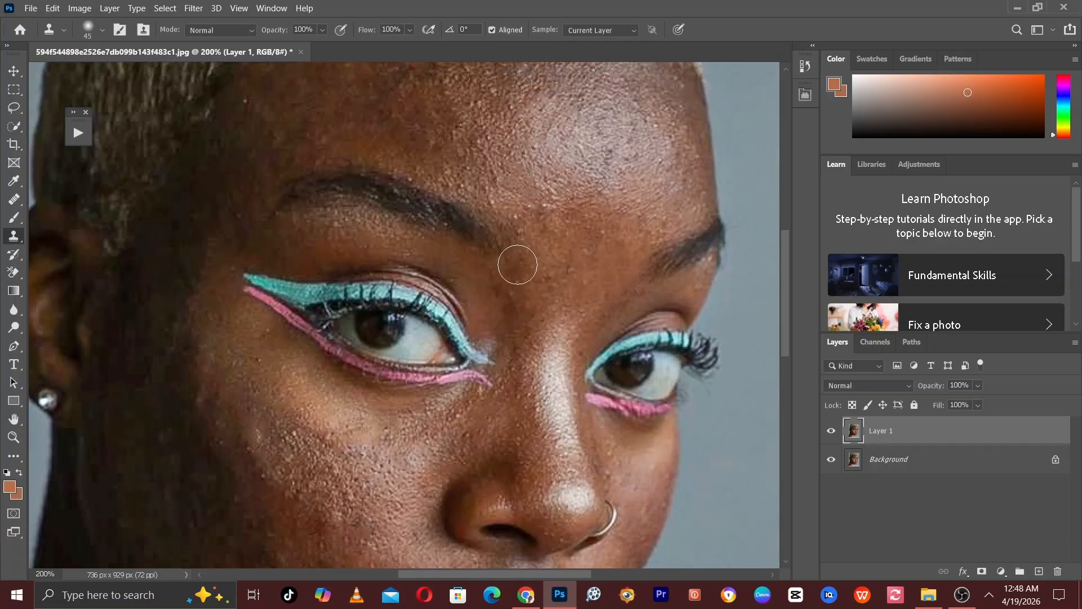
{"action": "left_click_drag", "start_coordinate": [358, 374], "coordinate": [372, 224]}
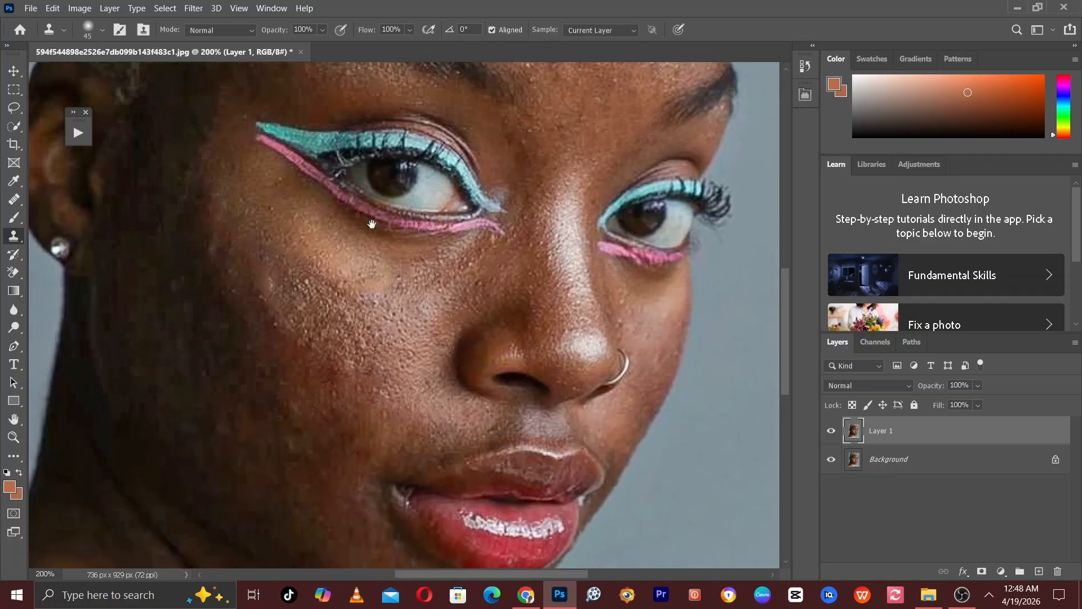
{"action": "left_click_drag", "start_coordinate": [350, 353], "coordinate": [363, 293]}
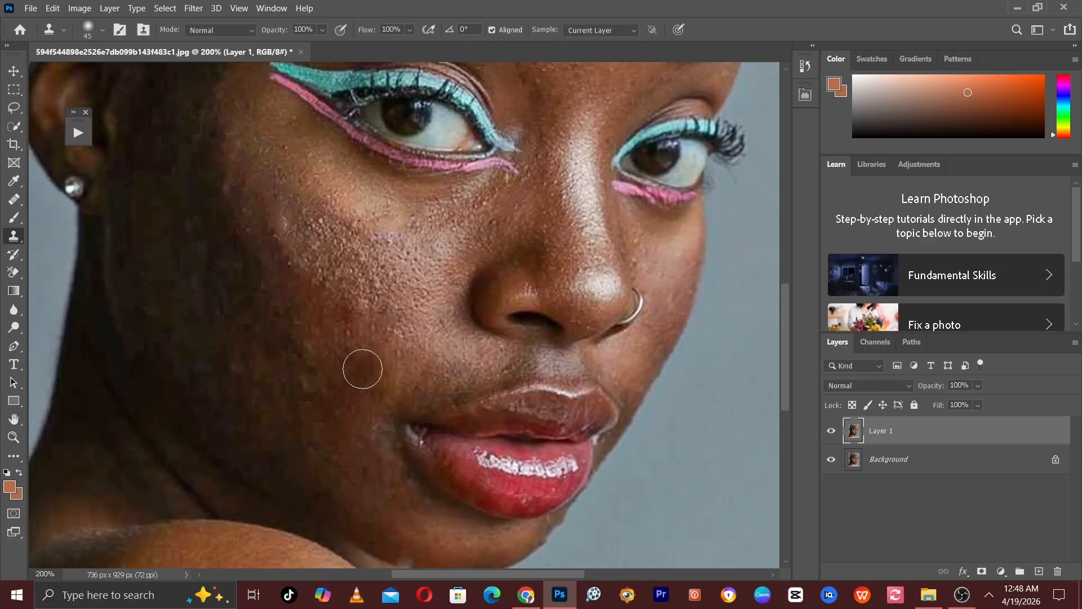
{"action": "left_click_drag", "start_coordinate": [360, 375], "coordinate": [380, 405]}
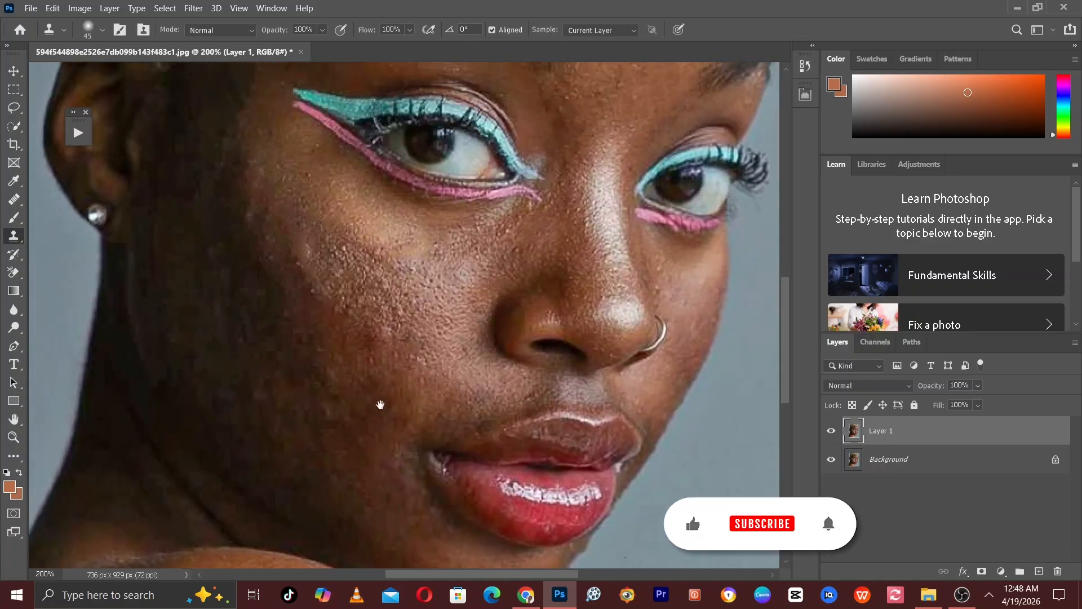
{"action": "left_click_drag", "start_coordinate": [400, 314], "coordinate": [365, 518]}
{"action": "left_click_drag", "start_coordinate": [411, 293], "coordinate": [408, 423]}
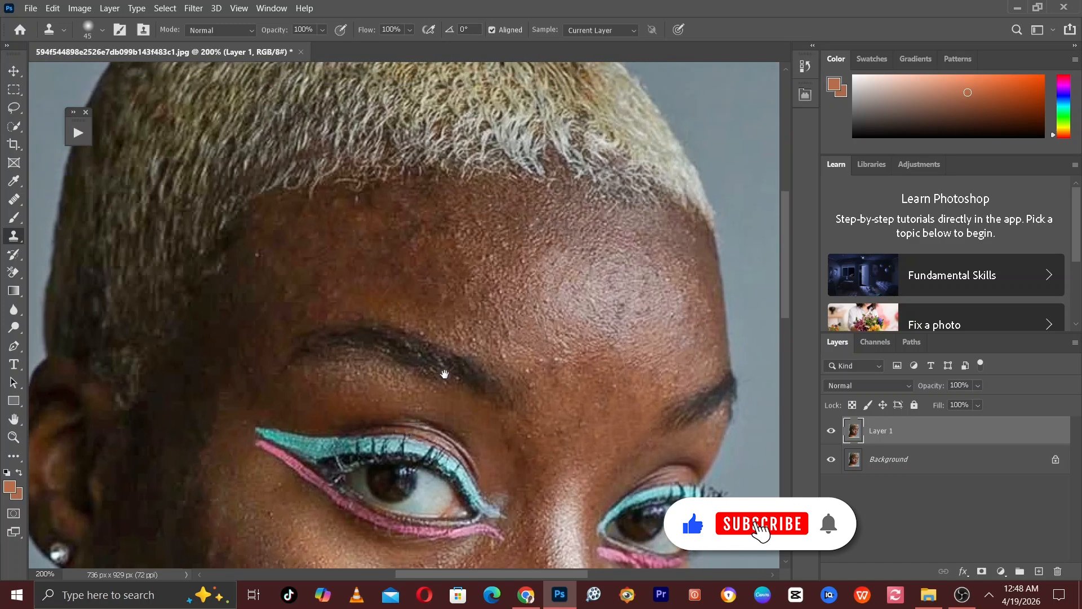
{"action": "left_click_drag", "start_coordinate": [467, 355], "coordinate": [463, 206]}
{"action": "left_click_drag", "start_coordinate": [352, 390], "coordinate": [372, 300]}
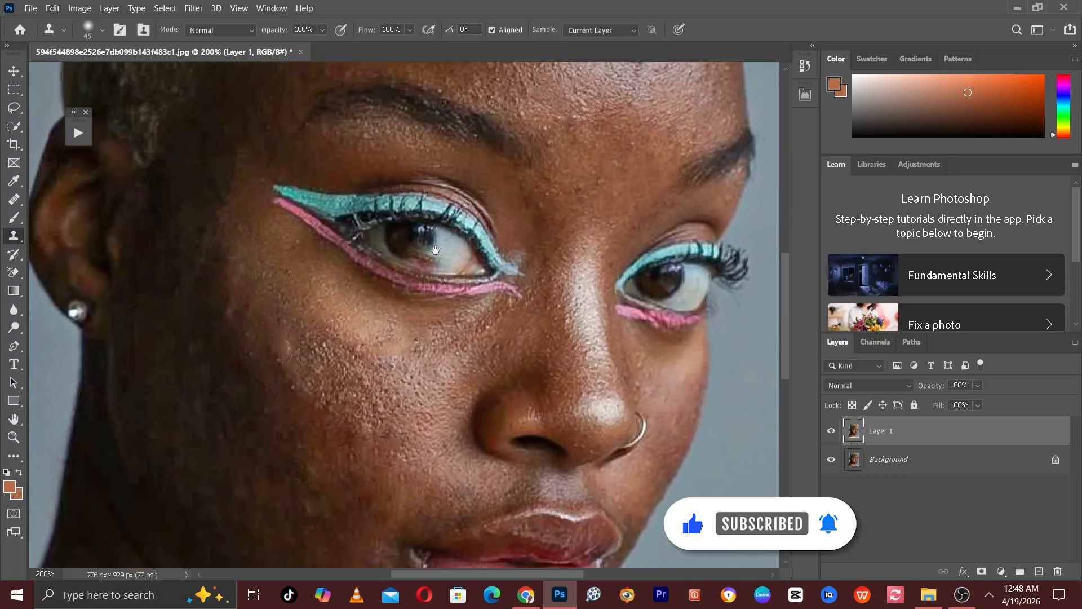
{"action": "left_click_drag", "start_coordinate": [435, 250], "coordinate": [379, 367]}
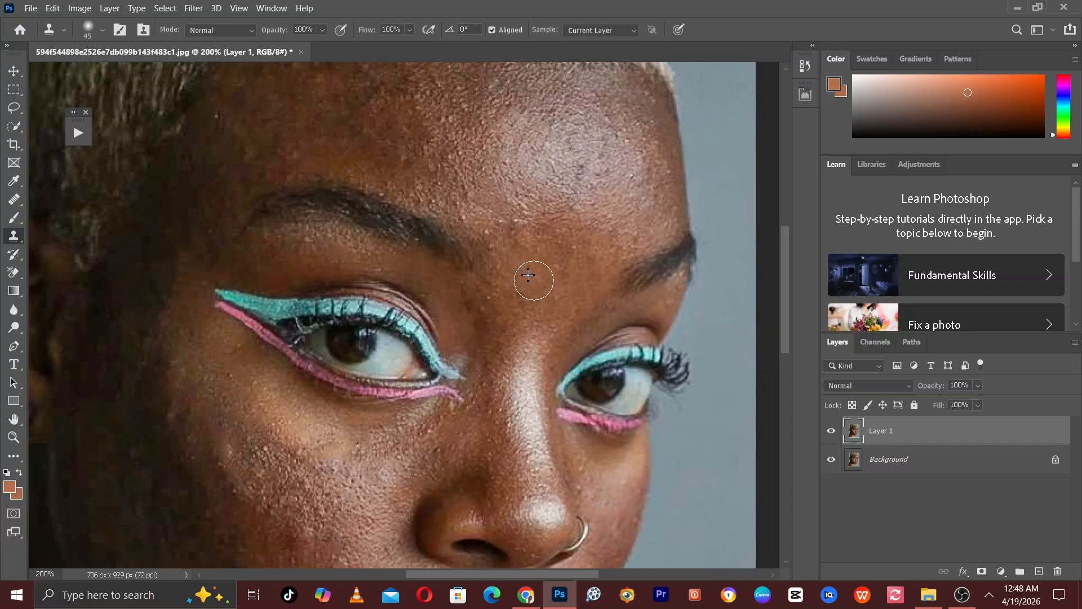
{"action": "mouse_move", "coordinate": [584, 250]}
{"action": "left_mouse_down"}
{"action": "mouse_move", "coordinate": [570, 252]}
{"action": "mouse_move", "coordinate": [555, 287]}
{"action": "left_mouse_up"}
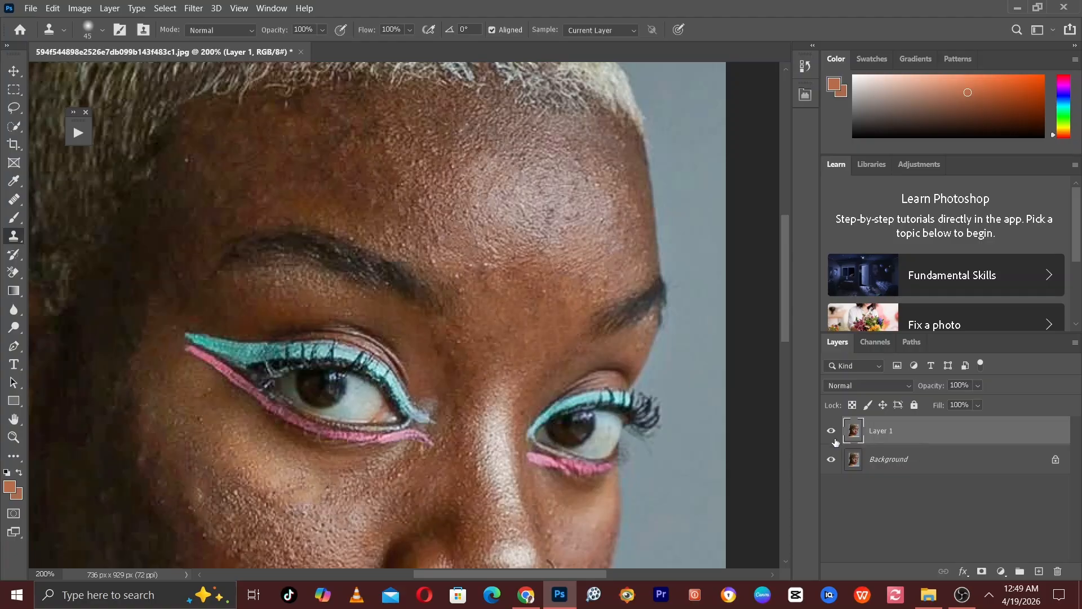
{"action": "key", "text": "ctrl+plus"}
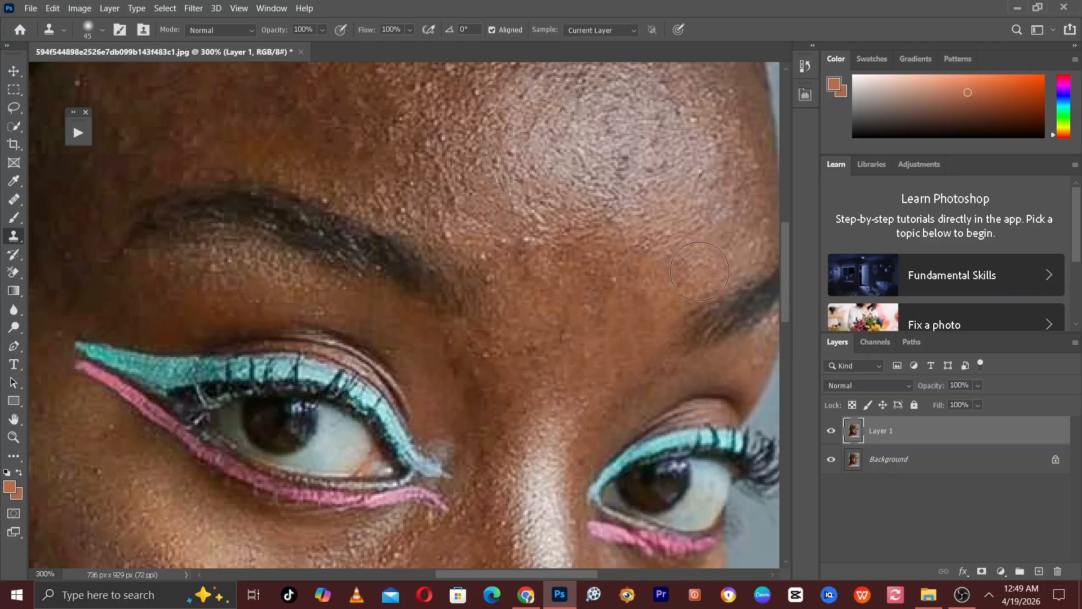
- Switch to the Spot Healing Brush, then hide and show Layer 1 to compare the retouched face with the original photo
{"action": "right_click", "coordinate": [13, 201]}
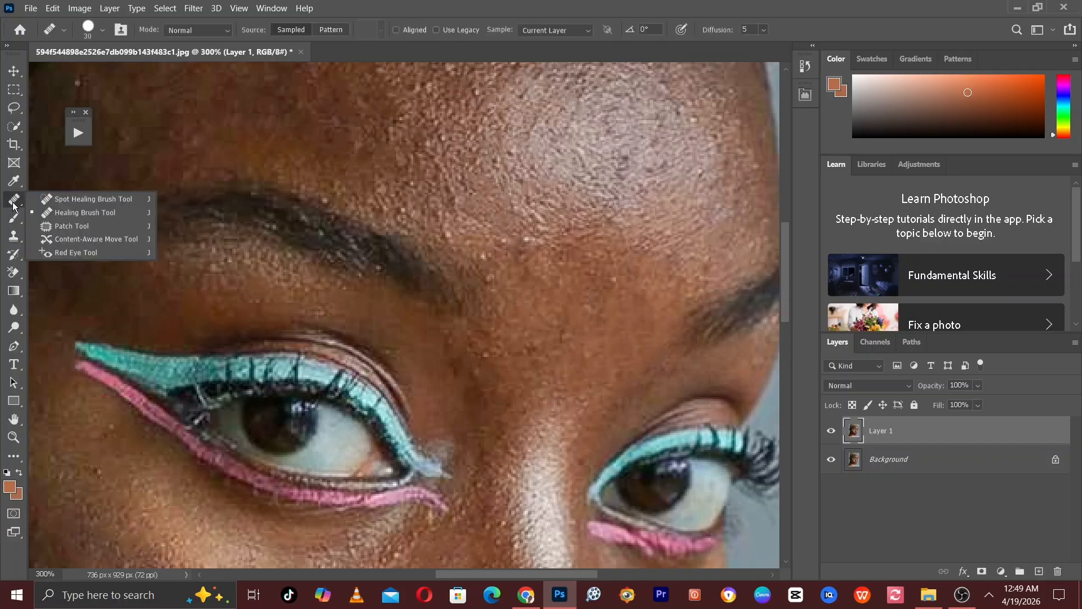
{"action": "left_click", "coordinate": [53, 200]}
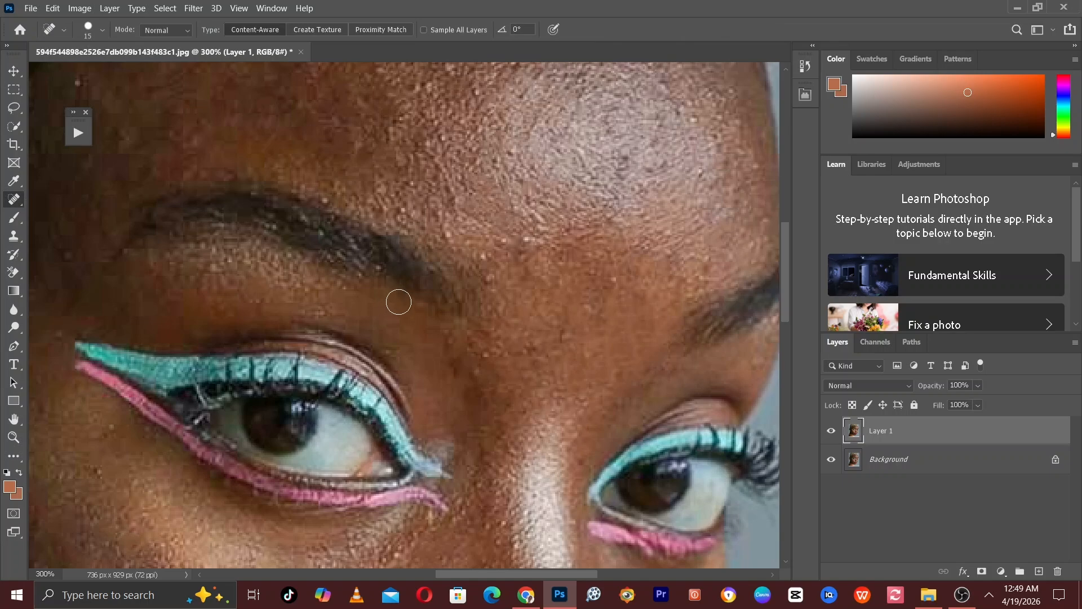
{"action": "key", "text": "ctrl+minus"}
{"action": "key", "text": "ctrl+minus"}
{"action": "key", "text": "ctrl+minus"}
{"action": "key", "text": "ctrl+minus"}
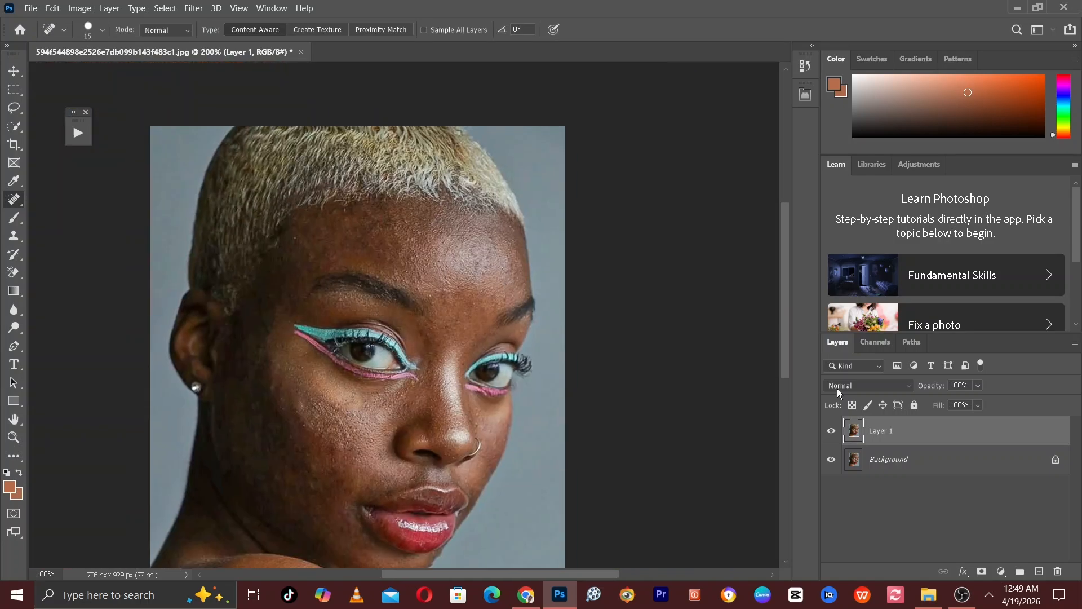
{"action": "key", "text": "ctrl+plus"}
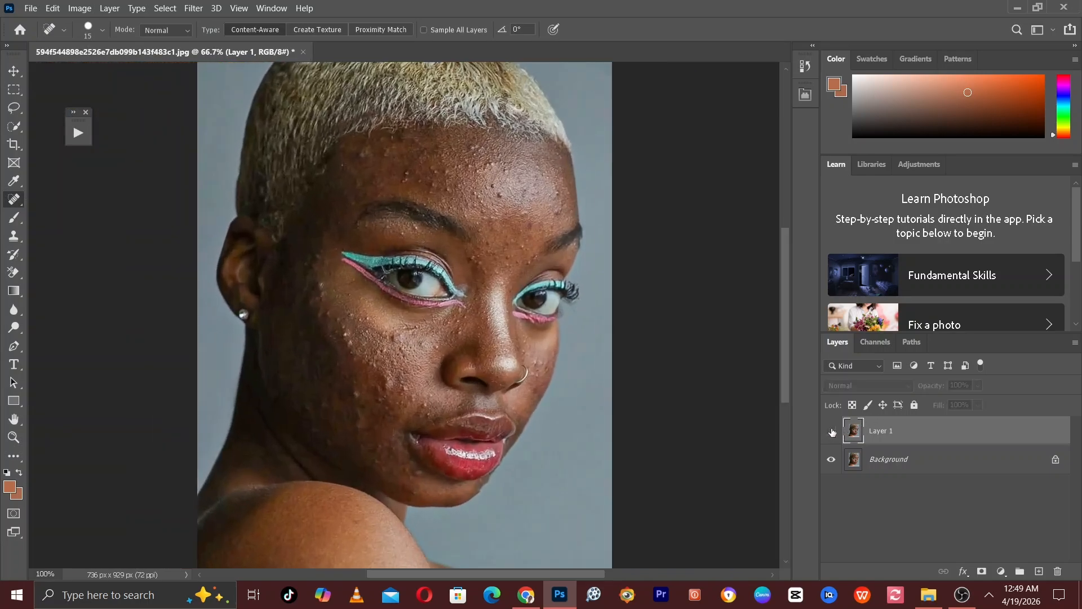
{"action": "key", "text": "ctrl+plus"}
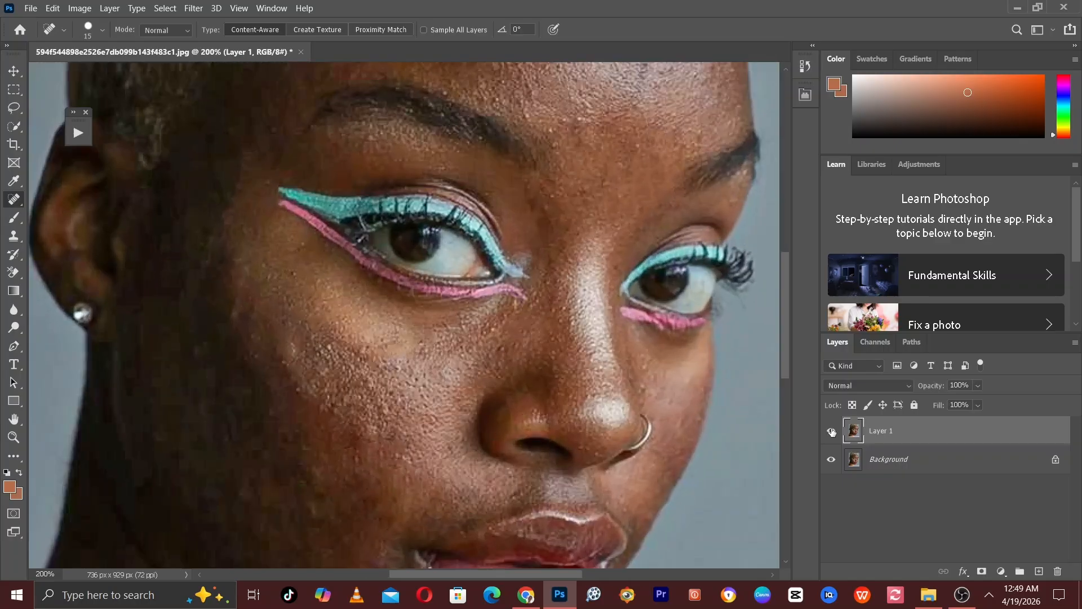
{"action": "key", "text": "ctrl+minus"}
{"action": "left_click", "coordinate": [832, 431]}
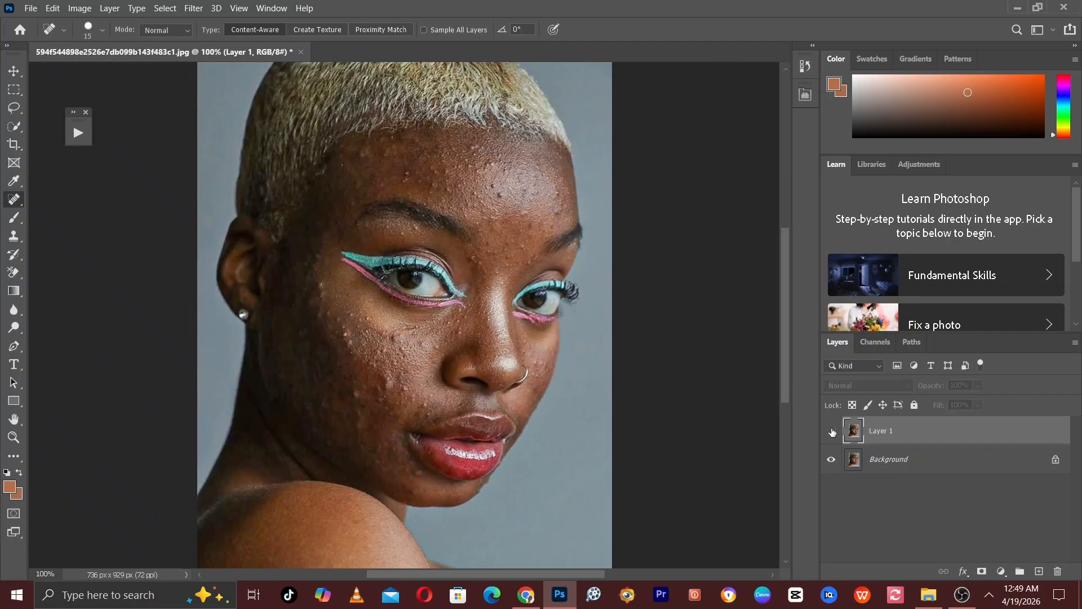
{"action": "left_click", "coordinate": [832, 432]}
{"action": "key", "text": "ctrl+plus"}
{"action": "key", "text": "ctrl+plus"}
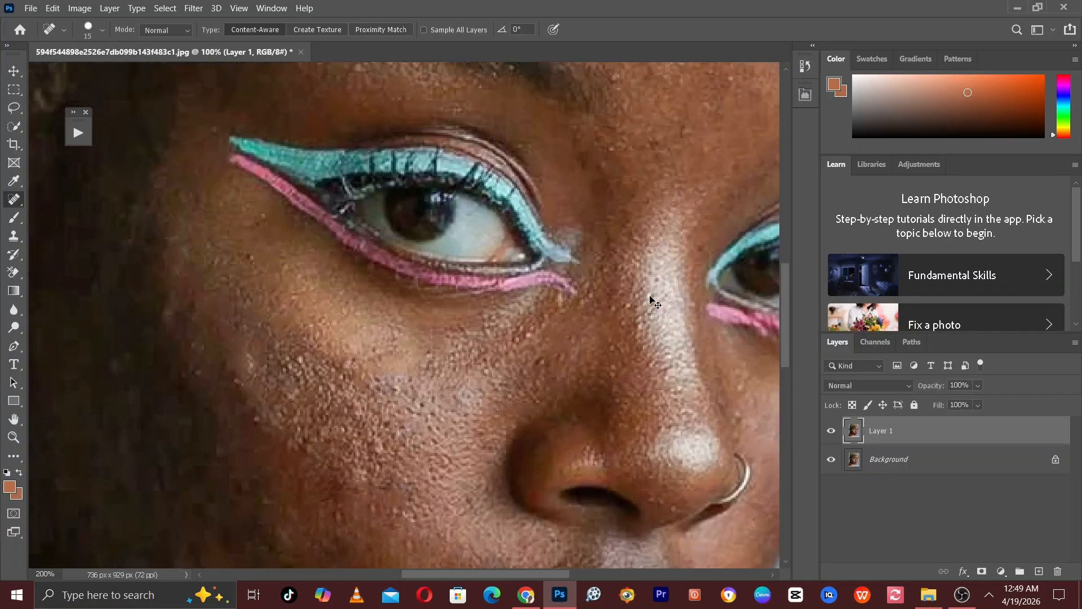
{"action": "left_click_drag", "start_coordinate": [647, 295], "coordinate": [560, 354]}
{"action": "key", "text": "ctrl+minus"}
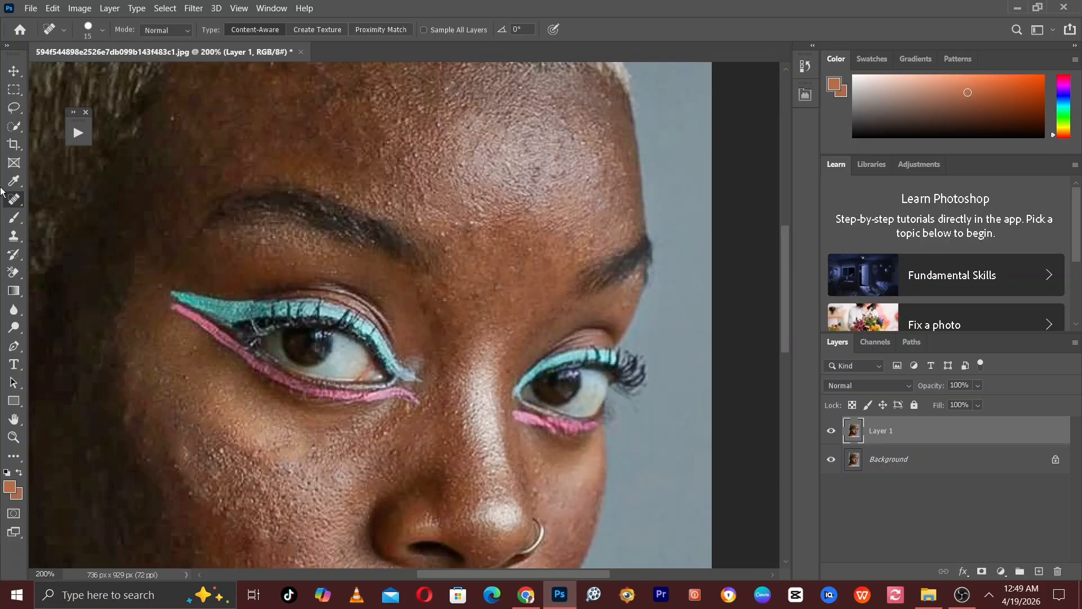
- With the Spot Healing Brush, heal the skin below the photo's right eyebrow and, at size 10, the forehead's right edge
{"action": "right_click", "coordinate": [11, 202]}
{"action": "left_click", "coordinate": [57, 198]}
{"action": "key", "text": "bracketright"}
{"action": "left_click", "coordinate": [621, 310]}
{"action": "left_click_drag", "start_coordinate": [616, 204], "coordinate": [621, 289]}
{"action": "key", "text": "bracketleft"}
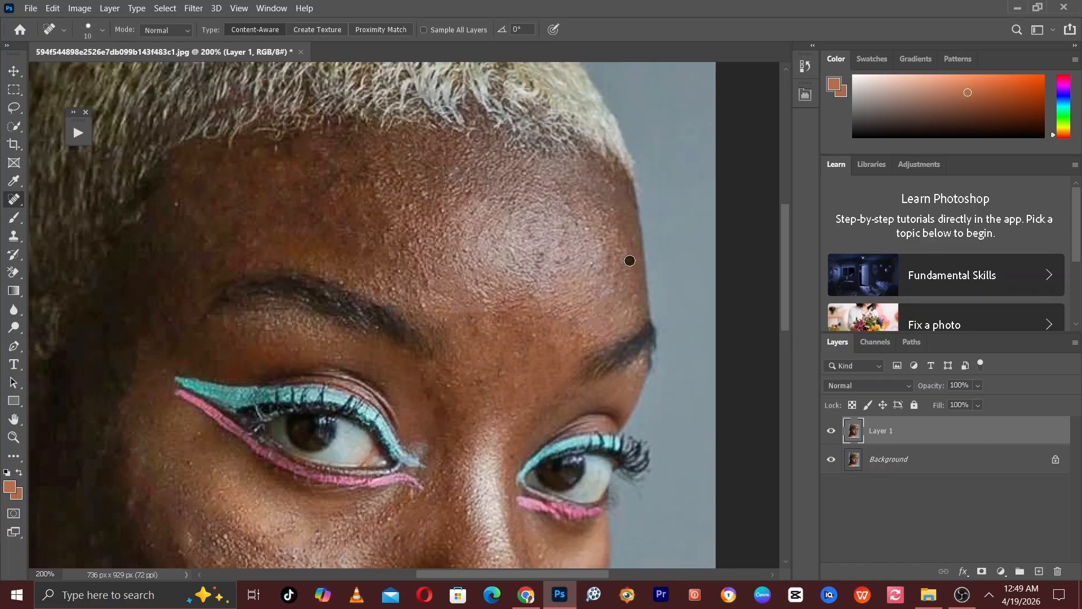
- Heal the small marks below the hairline at size 10, and the inner end of the photo's left eyebrow at size 20
{"action": "key", "text": "bracketright"}
{"action": "left_click_drag", "start_coordinate": [244, 220], "coordinate": [322, 242]}
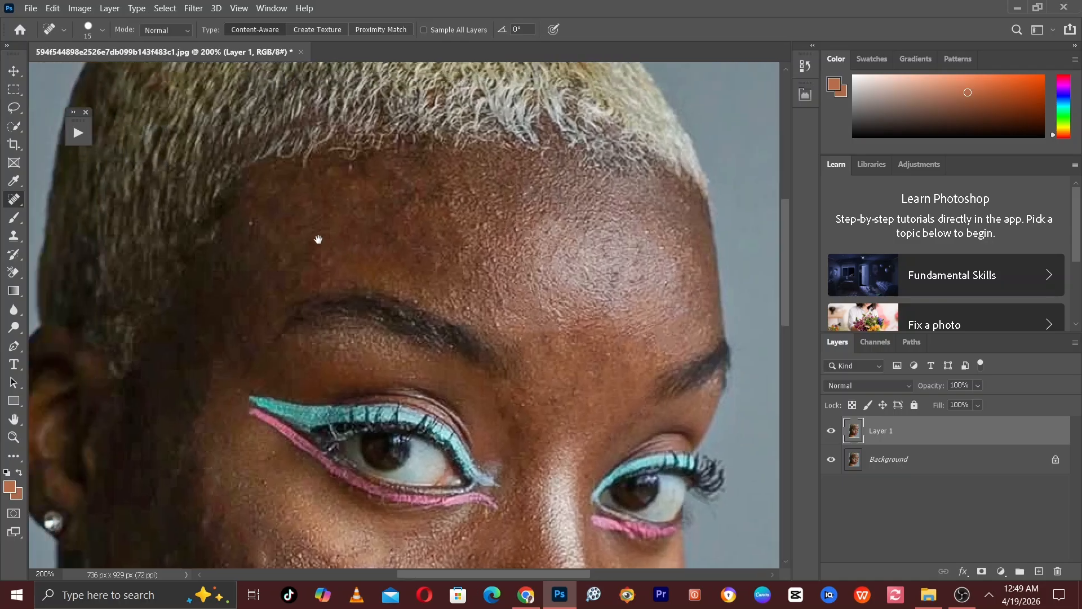
{"action": "key", "text": "bracketleft"}
{"action": "left_click", "coordinate": [344, 170]}
{"action": "left_click", "coordinate": [339, 167]}
{"action": "key", "text": "bracketright"}
{"action": "key", "text": "bracketright"}
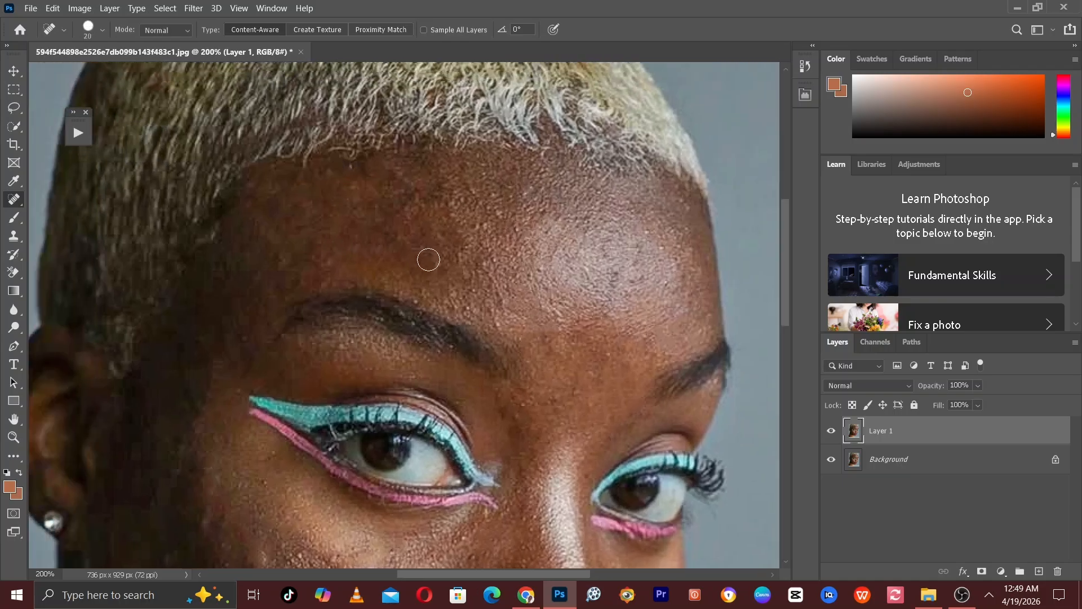
{"action": "left_click", "coordinate": [489, 322]}
- Heal the edge of the jaw beneath the chin, where it meets the neck, with the size 20 Spot Healing Brush
{"action": "left_click_drag", "start_coordinate": [372, 373], "coordinate": [401, 164]}
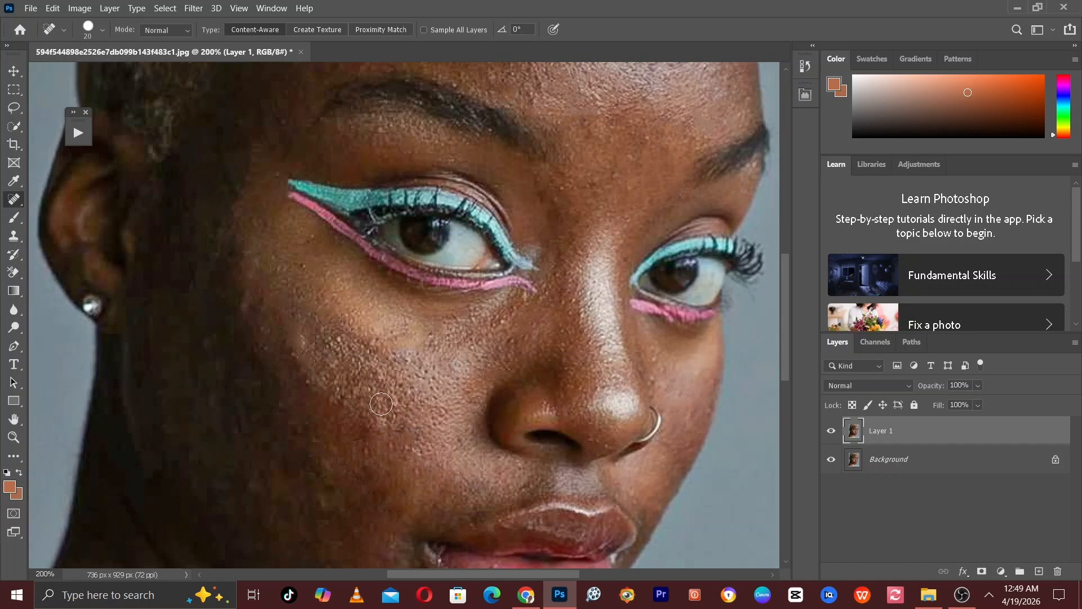
{"action": "left_click_drag", "start_coordinate": [358, 331], "coordinate": [389, 223]}
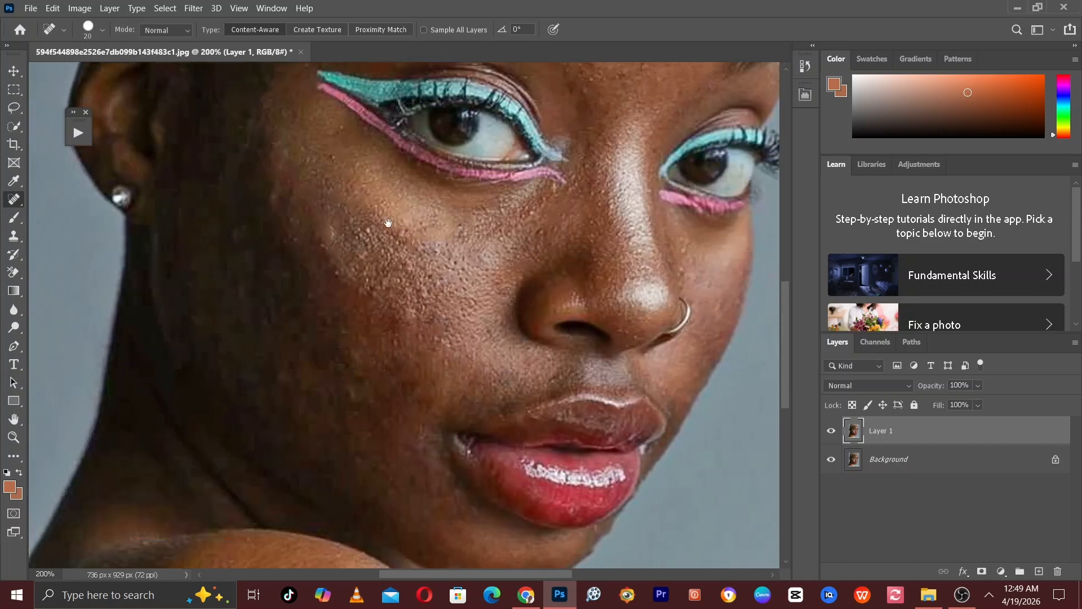
{"action": "mouse_move", "coordinate": [393, 395]}
{"action": "left_mouse_down"}
{"action": "mouse_move", "coordinate": [385, 291]}
{"action": "mouse_move", "coordinate": [411, 280]}
{"action": "mouse_move", "coordinate": [428, 304]}
{"action": "mouse_move", "coordinate": [394, 289]}
{"action": "left_mouse_up"}
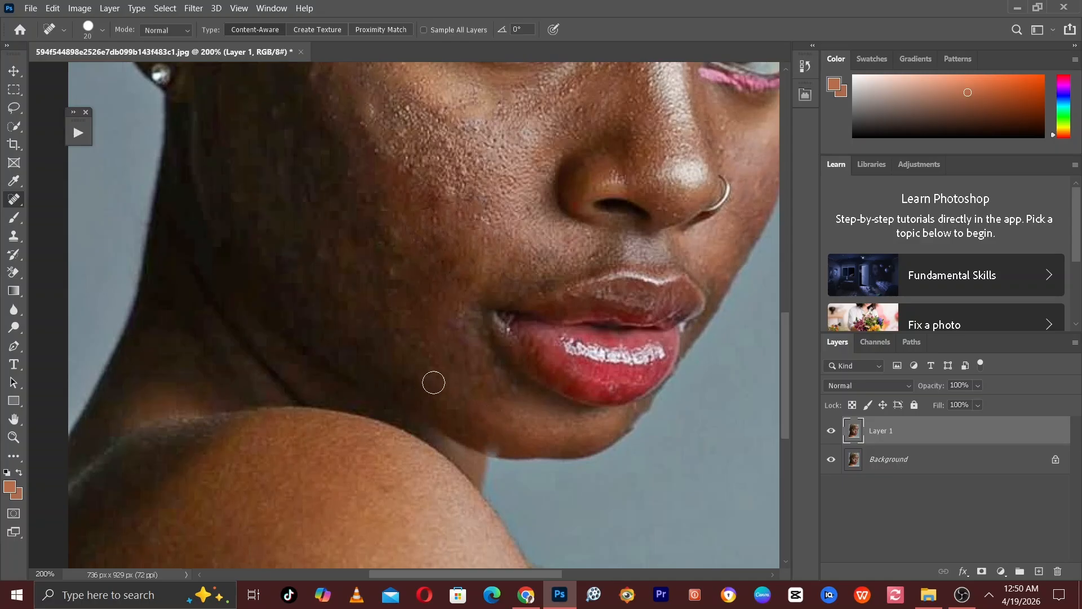
{"action": "left_click_drag", "start_coordinate": [484, 437], "coordinate": [494, 444]}
- Heal the remaining spots on the photo's left outer cheek and beside the inner corner of the eye at size 20
{"action": "left_click_drag", "start_coordinate": [515, 332], "coordinate": [426, 433]}
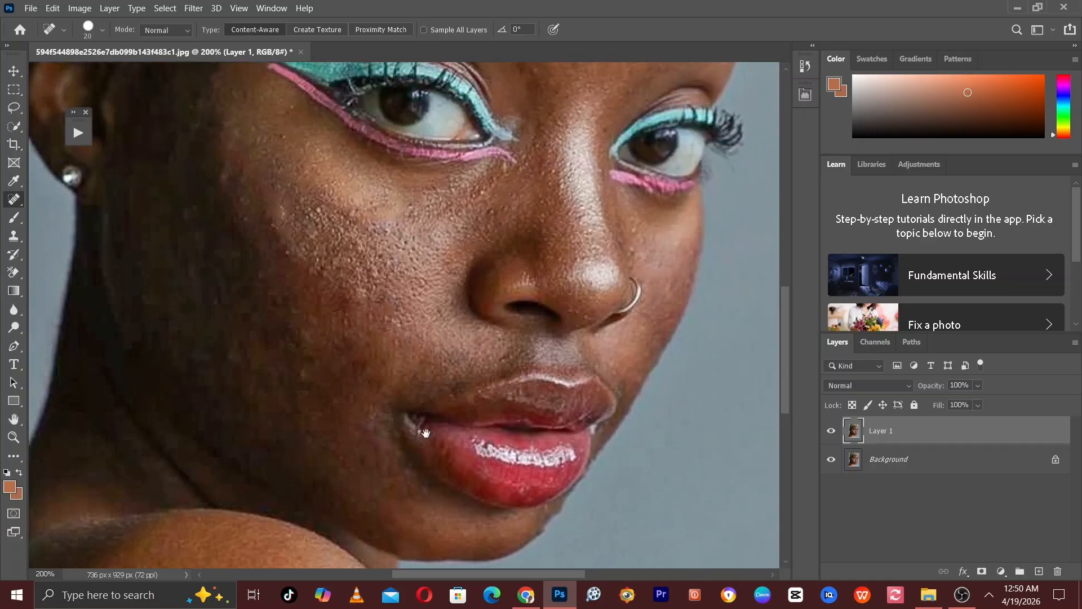
{"action": "key", "text": "bracketleft"}
{"action": "key", "text": "bracketright"}
{"action": "left_click", "coordinate": [222, 172]}
{"action": "left_click", "coordinate": [266, 227]}
{"action": "scroll", "coordinate": [397, 210], "scroll_direction": "up", "scroll_amount": 3}
{"action": "left_click", "coordinate": [486, 273]}
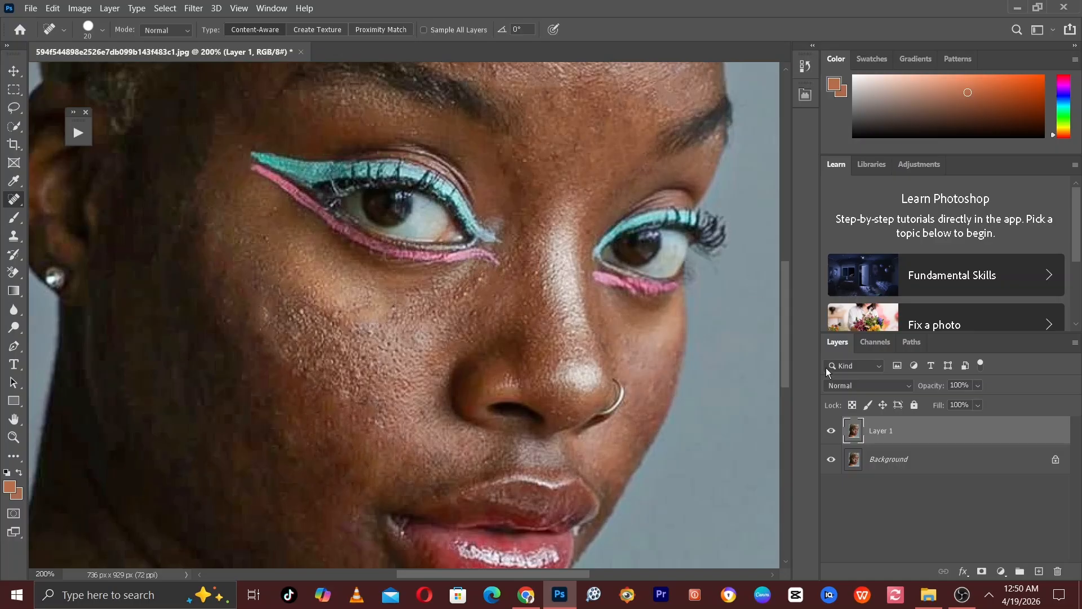
- Hide and show Layer 1 repeatedly at 100% view to compare the finished skin retouch with the original portrait
{"action": "key", "text": "ctrl+minus"}
{"action": "left_click", "coordinate": [832, 430]}
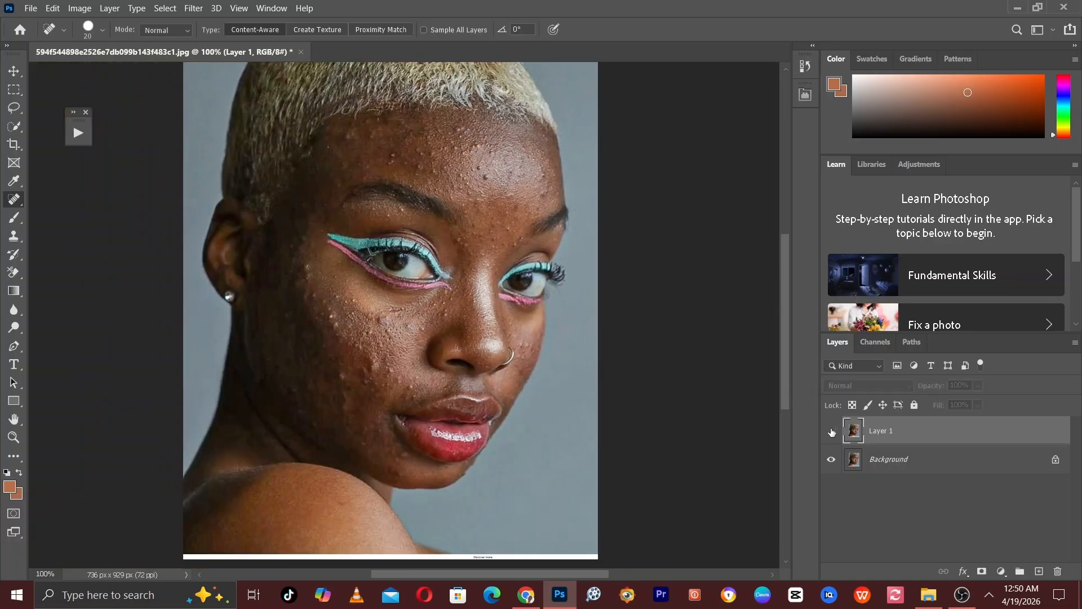
{"action": "left_click", "coordinate": [831, 431]}
{"action": "key", "text": "ctrl+plus"}
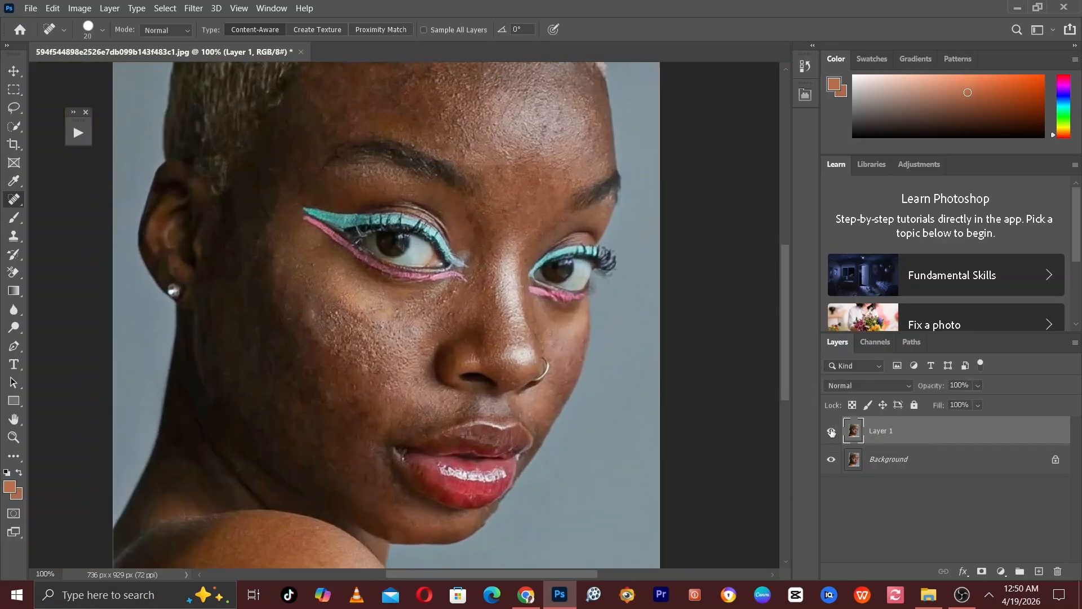
{"action": "key", "text": "ctrl+minus"}
{"action": "left_click", "coordinate": [832, 431]}
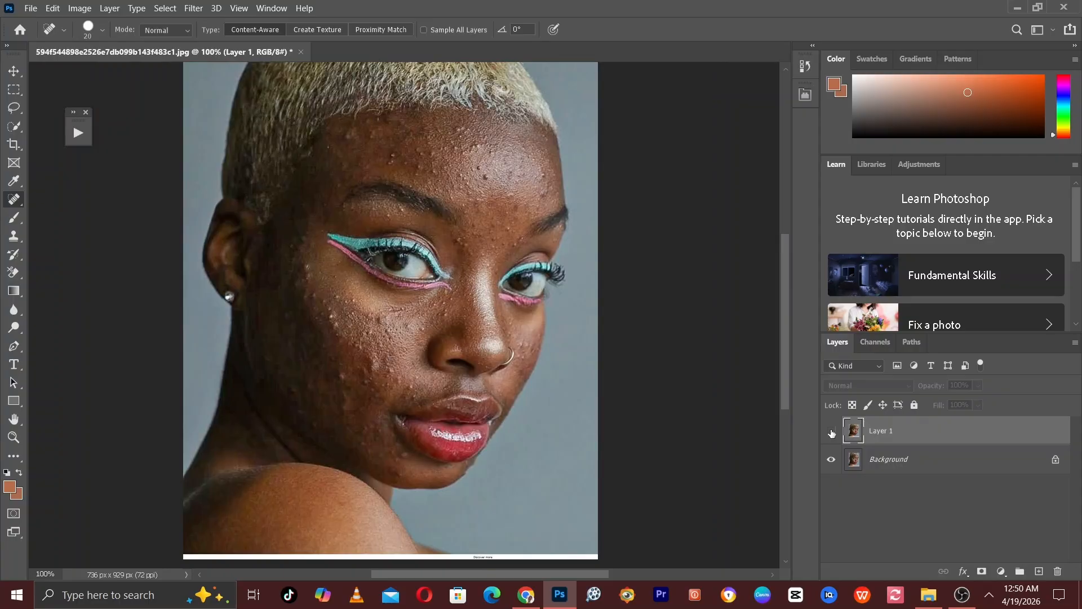
{"action": "left_click", "coordinate": [831, 431]}
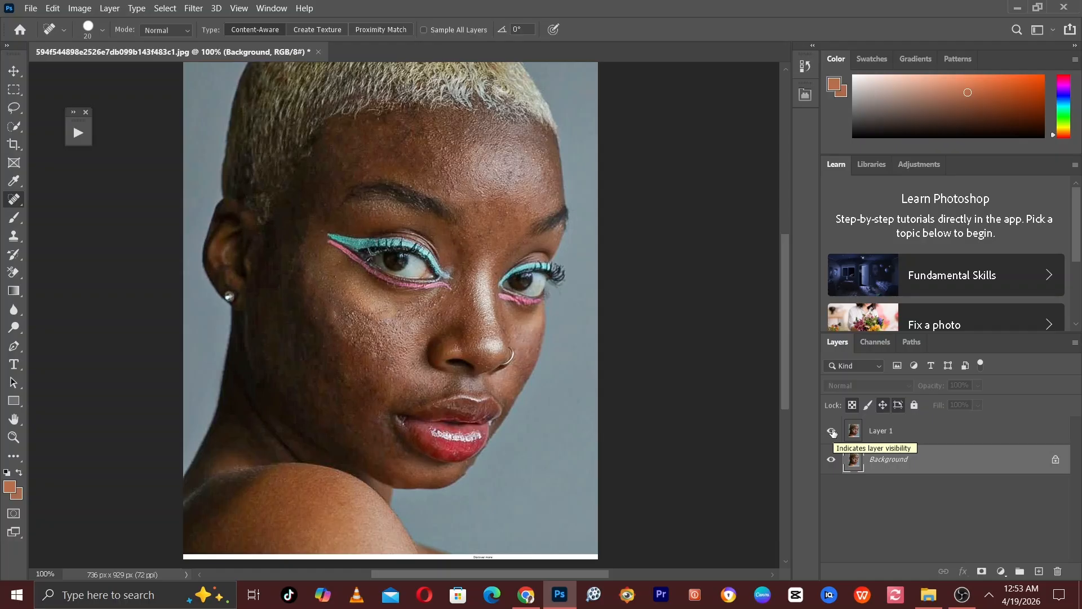
{"action": "left_click", "coordinate": [832, 432]}
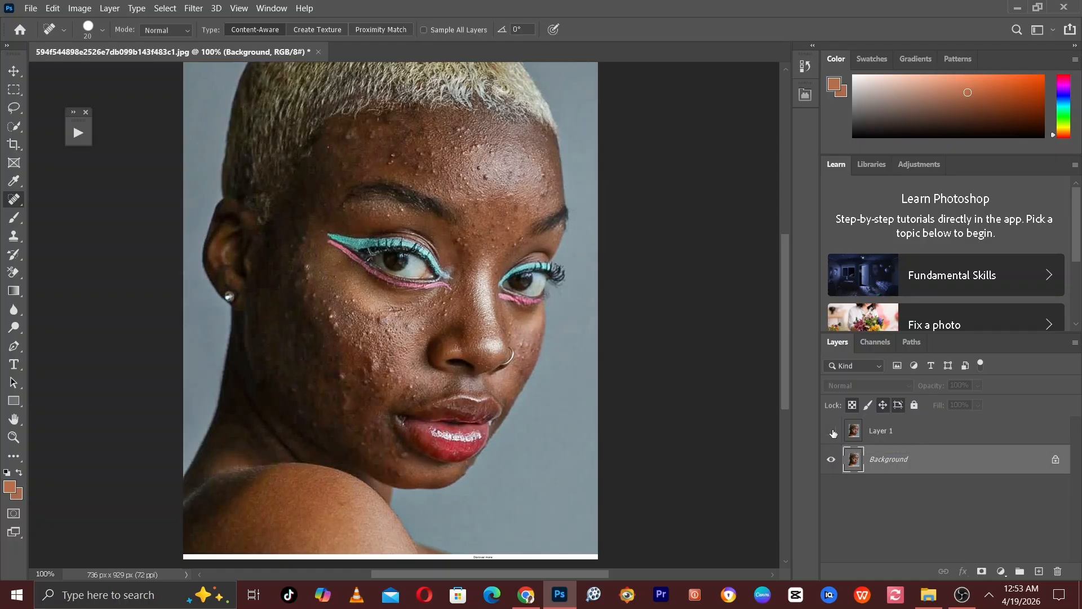
{"action": "left_click", "coordinate": [833, 432]}
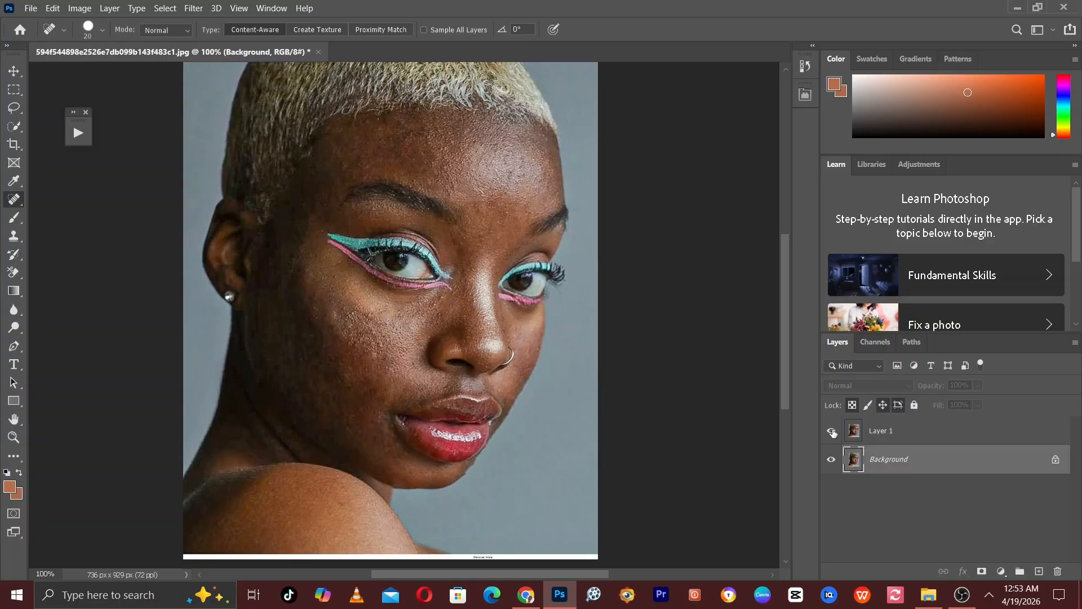